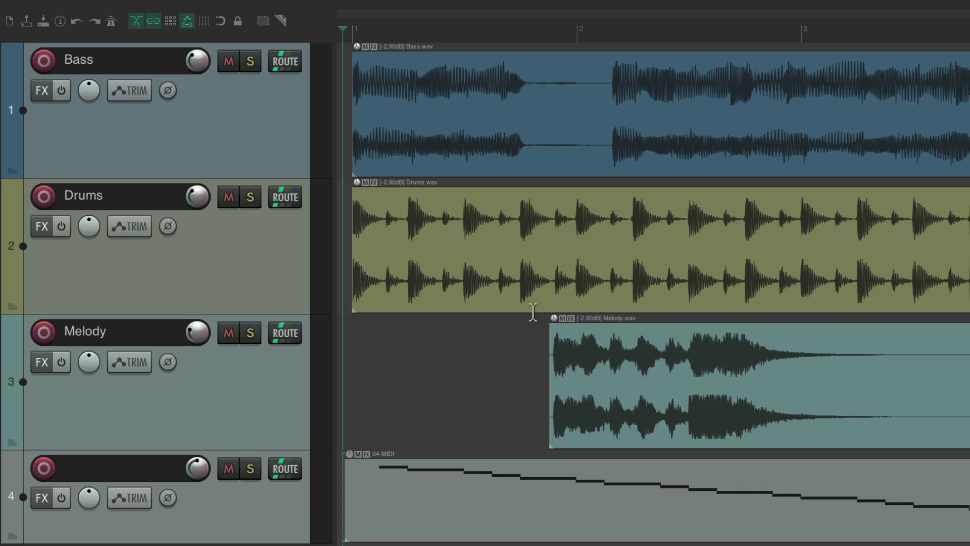
Play the project briefly from the start and again from an edit cursor position just after measure 4
{"action": "key", "text": "space"}
{"action": "key", "text": "space"}
{"action": "scroll", "coordinate": [509, 178], "scroll_direction": "right", "scroll_amount": 10}
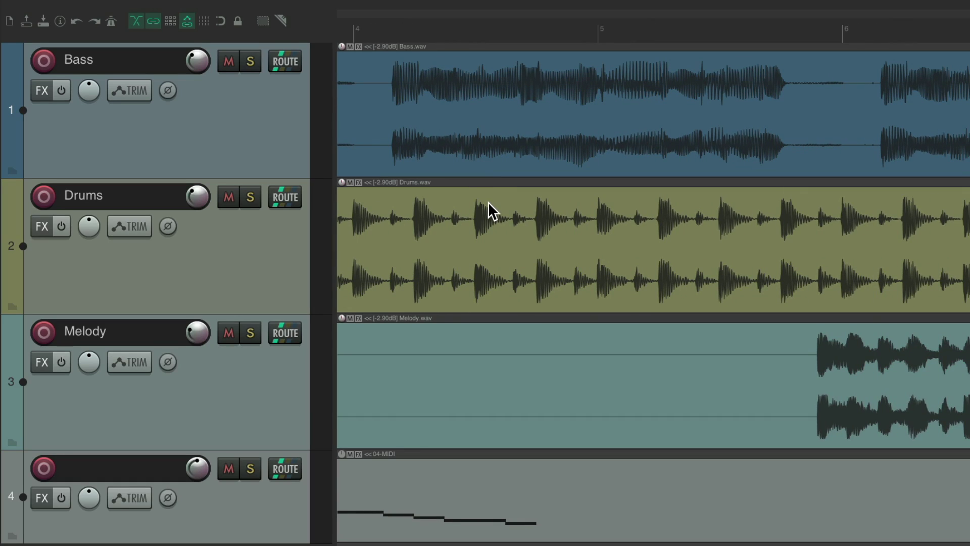
{"action": "left_click", "coordinate": [378, 27]}
{"action": "key", "text": "space"}
{"action": "key", "text": "space"}
Place the edit cursor just after measure 6 and play a short passage from there
{"action": "scroll", "coordinate": [605, 236], "scroll_direction": "right", "scroll_amount": 10}
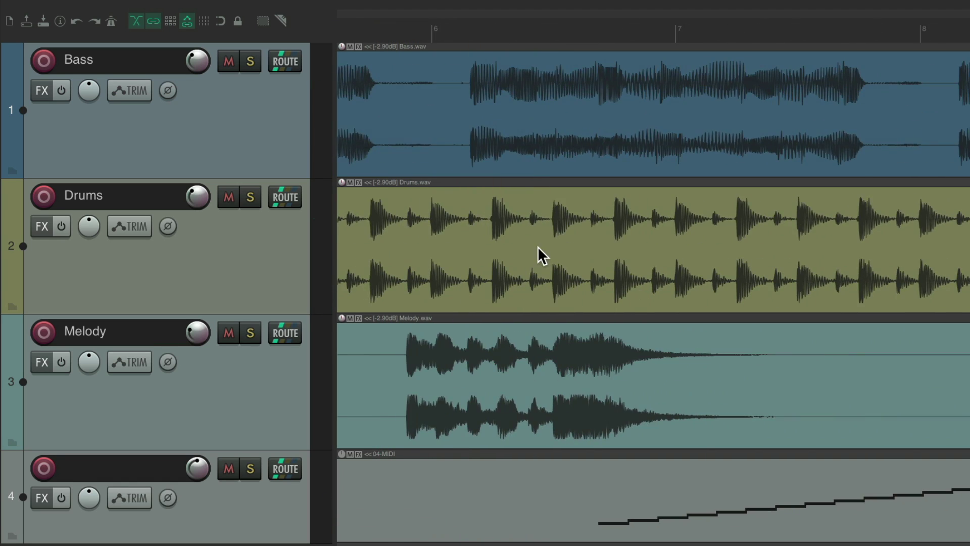
{"action": "left_click", "coordinate": [455, 35]}
{"action": "scroll", "coordinate": [518, 112], "scroll_direction": "right", "scroll_amount": 1}
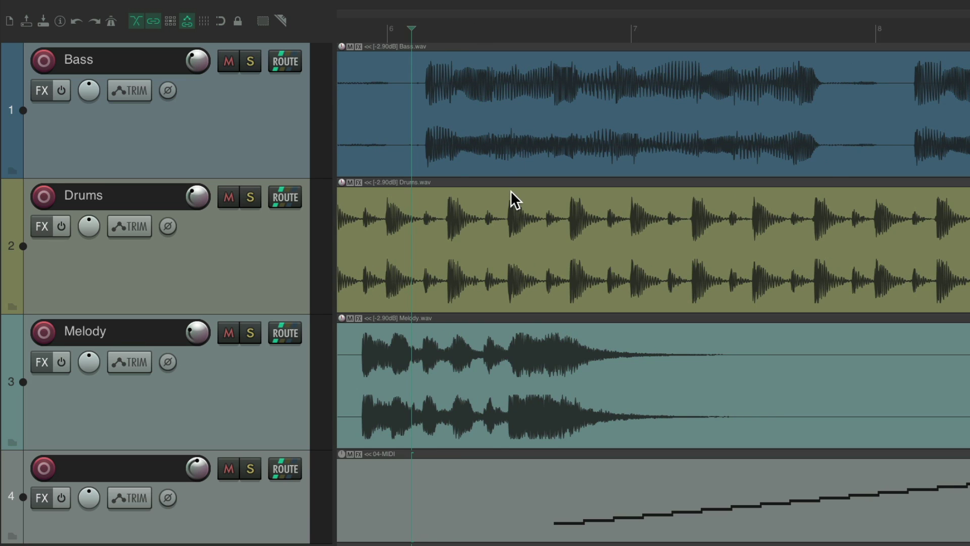
{"action": "key", "text": "space"}
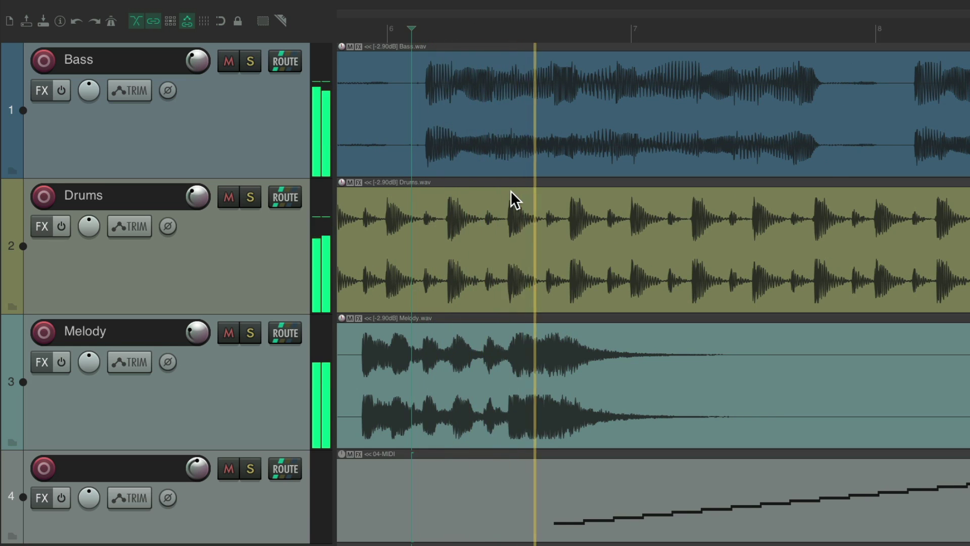
{"action": "key", "text": "space"}
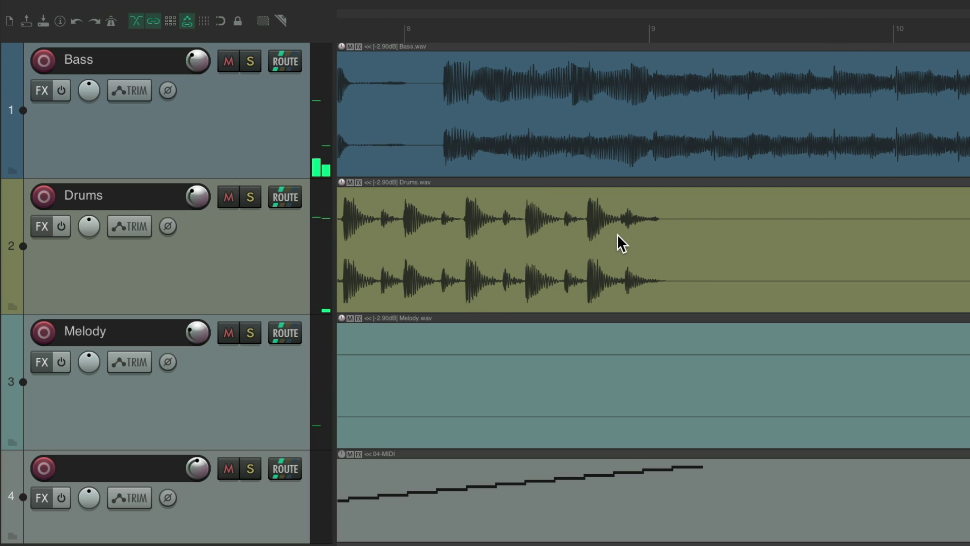
Place the edit cursor just before measure 8 and play a short passage from there
{"action": "left_click", "coordinate": [398, 26]}
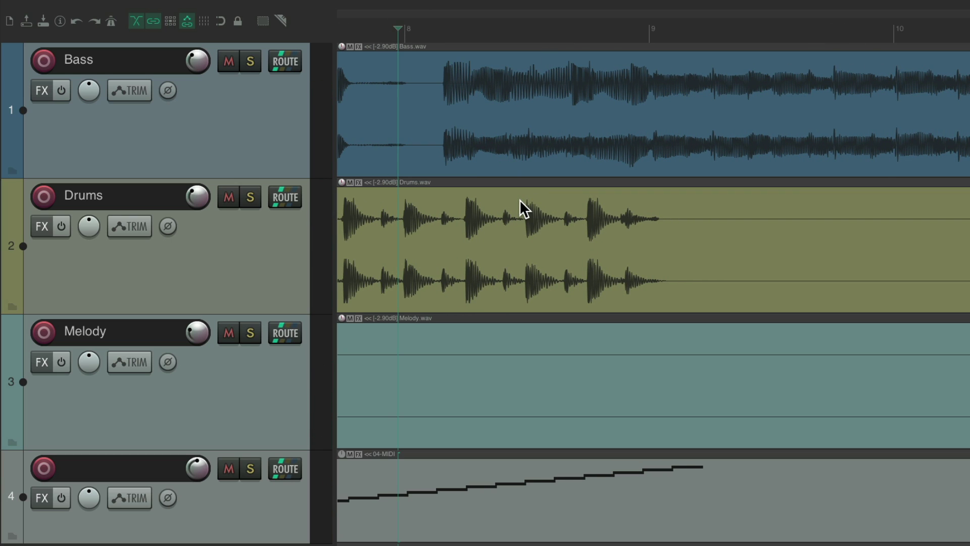
{"action": "key", "text": "space"}
{"action": "key", "text": "space"}
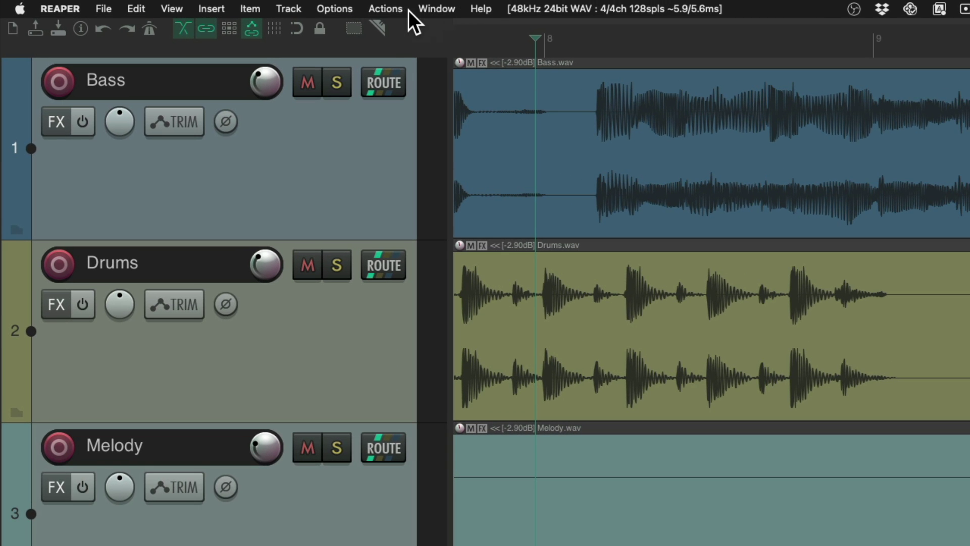
Find "Move edit cursor to left edge of visible arrange view" in the action list using "edit cursor left" and assign it the shortcut C
{"action": "left_click", "coordinate": [405, 11]}
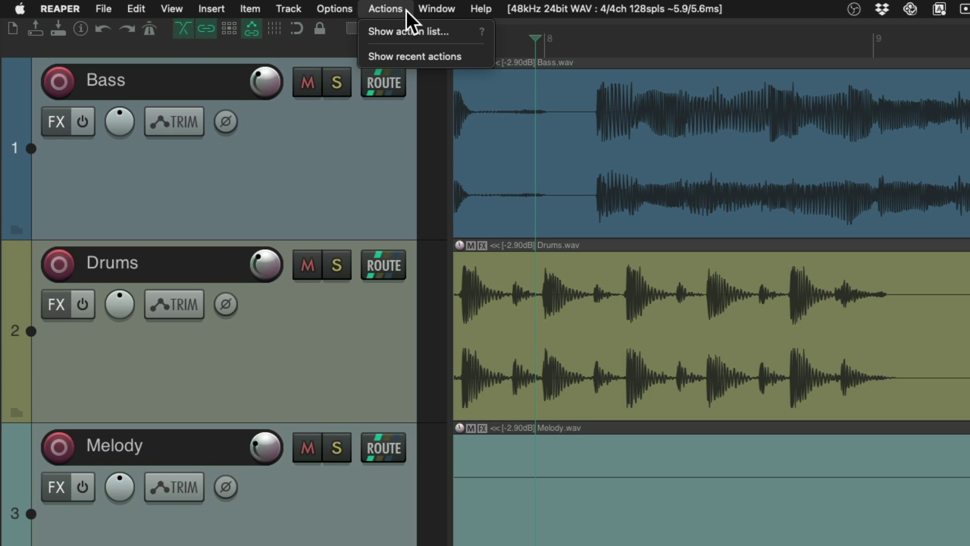
{"action": "left_click", "coordinate": [365, 31]}
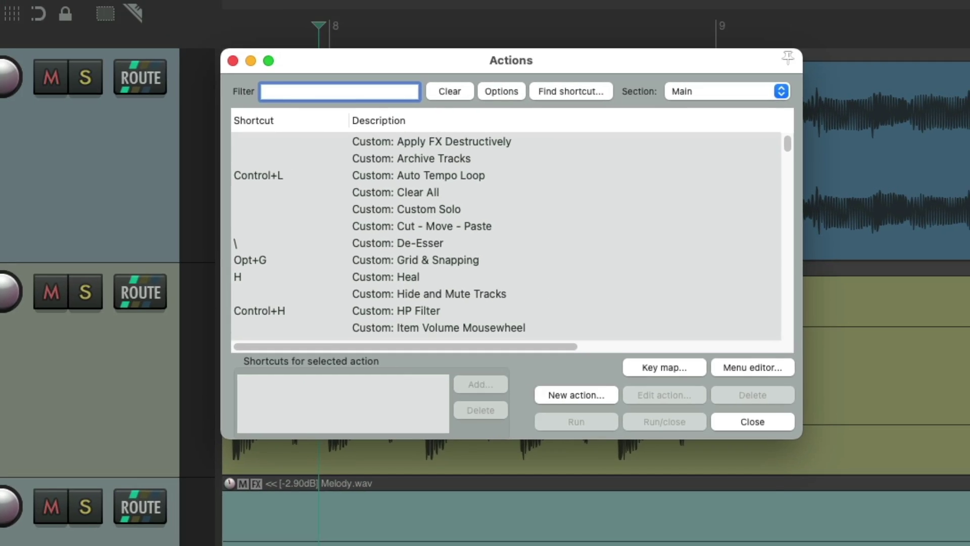
{"action": "type", "text": "edit cursor left"}
{"action": "left_click", "coordinate": [475, 227]}
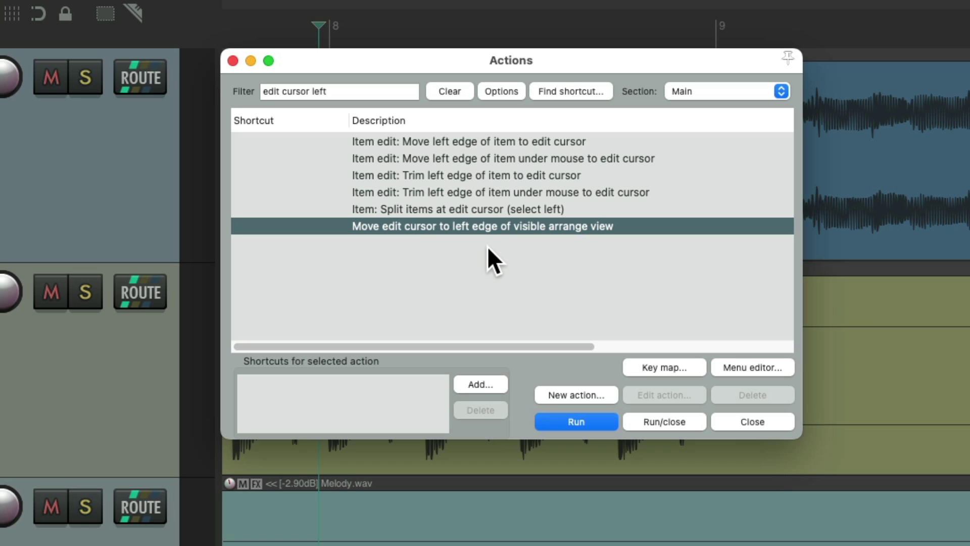
{"action": "left_click", "coordinate": [483, 383]}
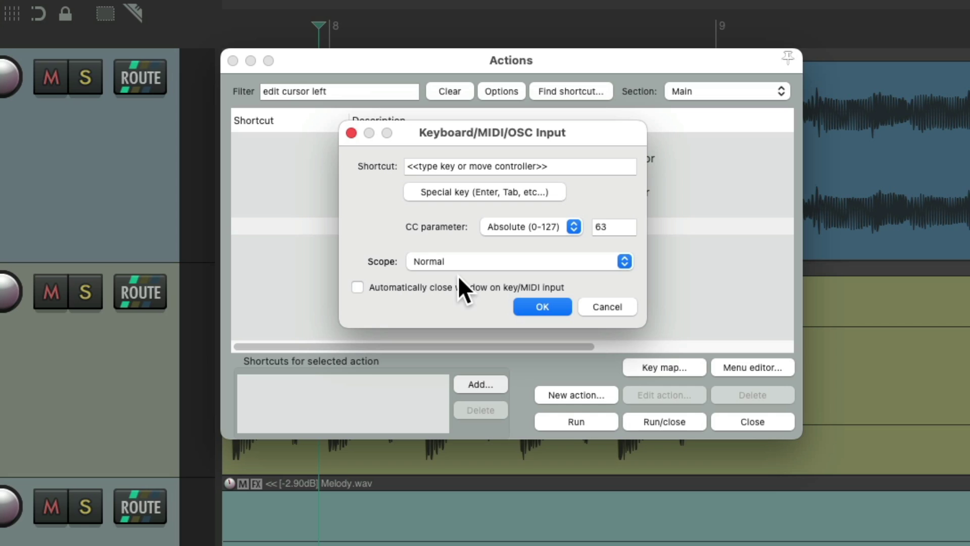
{"action": "key", "text": "c"}
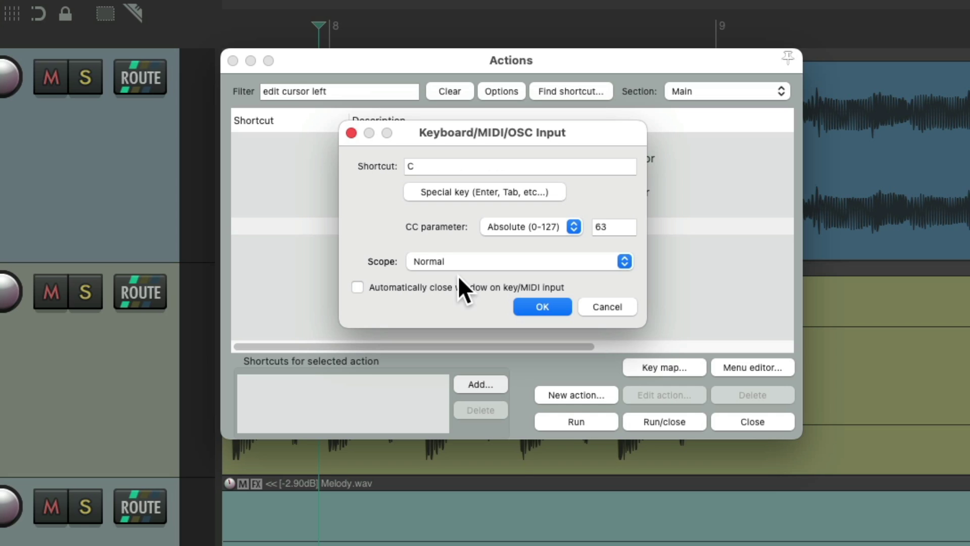
{"action": "key", "text": "Return"}
{"action": "key", "text": "Escape"}
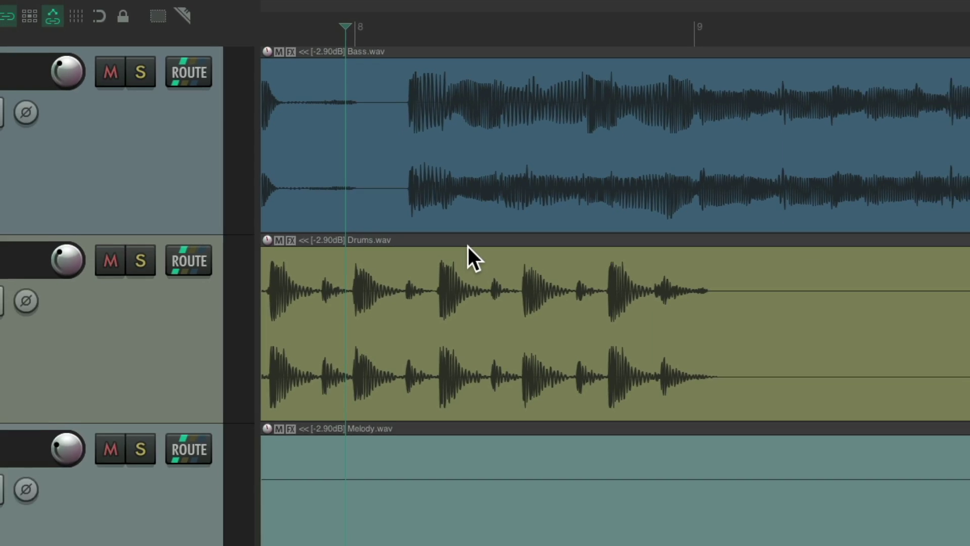
Return the edit cursor to the project start and play briefly from there
{"action": "key", "text": "Home"}
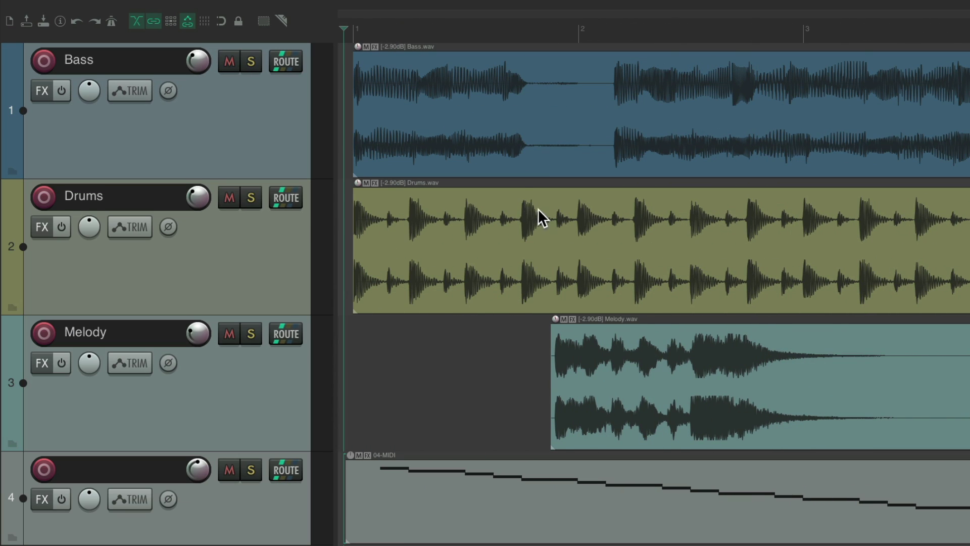
{"action": "key", "text": "space"}
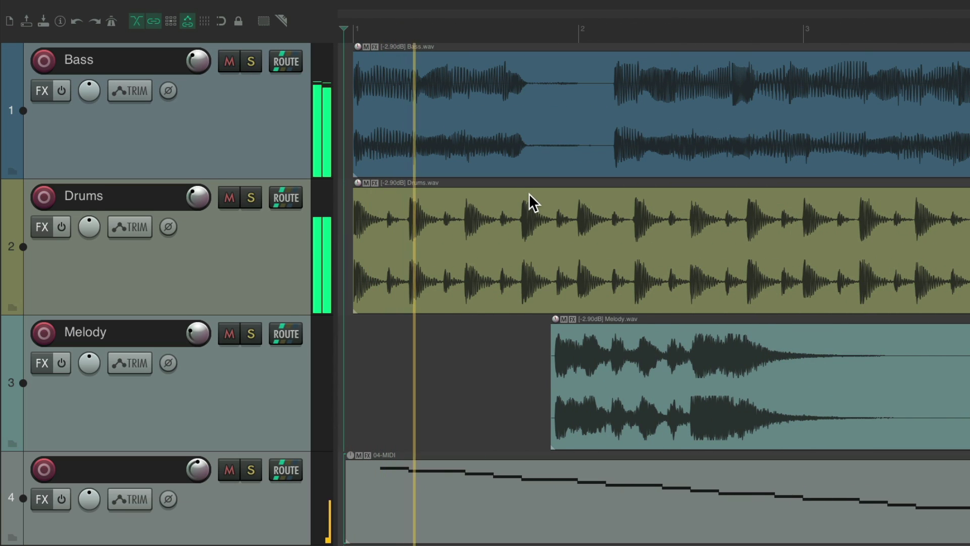
{"action": "key", "text": "space"}
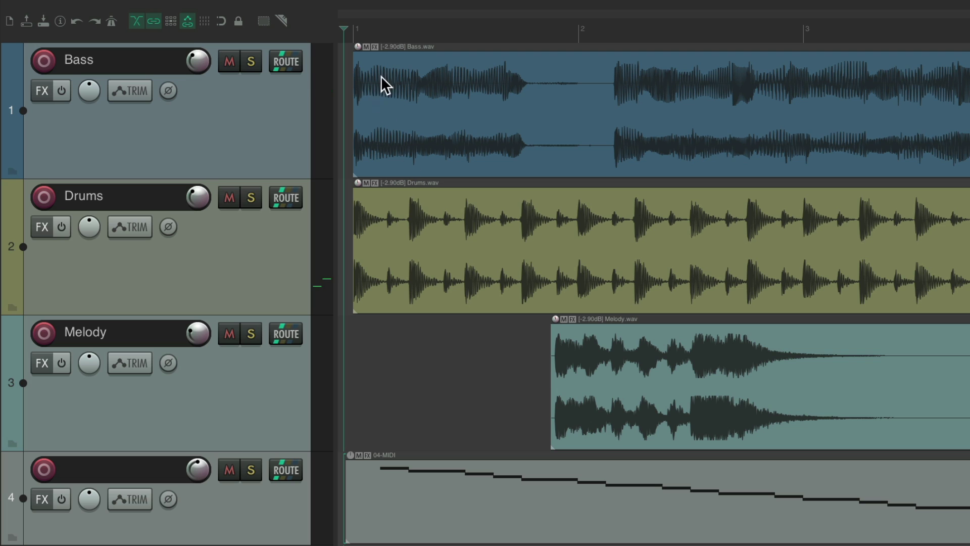
Test the C shortcut by playing from the left edge of the arrange view before measure 4 and again before measure 6
{"action": "scroll", "coordinate": [443, 118], "scroll_direction": "right", "scroll_amount": 10}
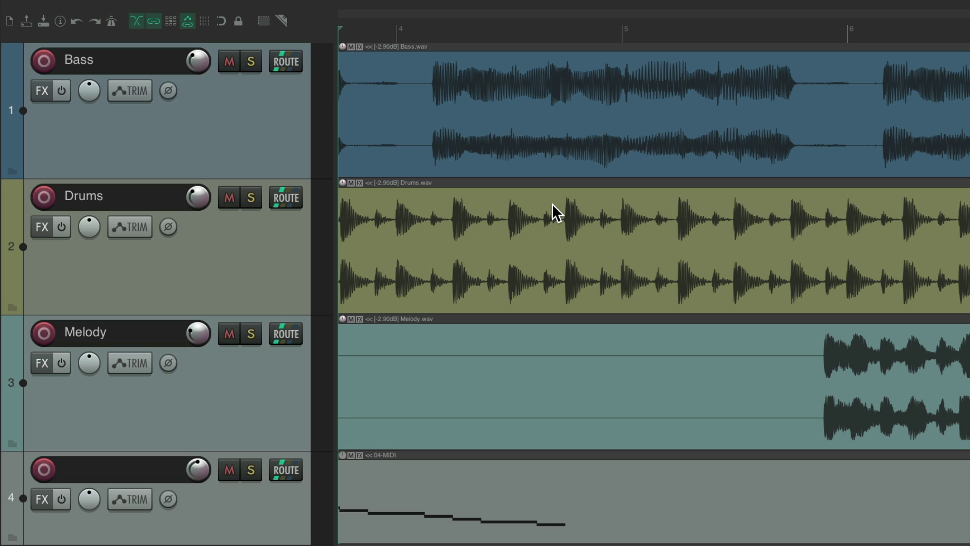
{"action": "key", "text": "space"}
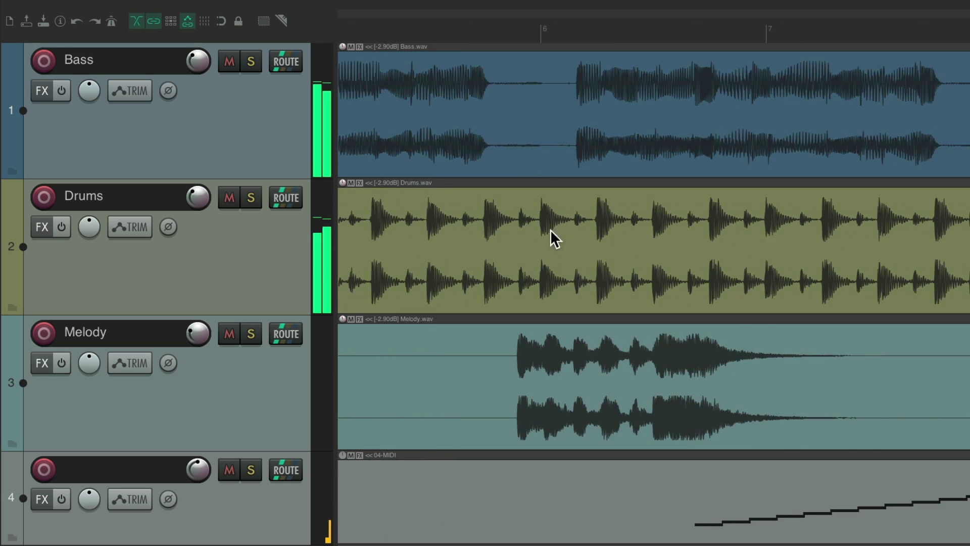
{"action": "scroll", "coordinate": [540, 255], "scroll_direction": "up", "scroll_amount": 1}
{"action": "key", "text": "space"}
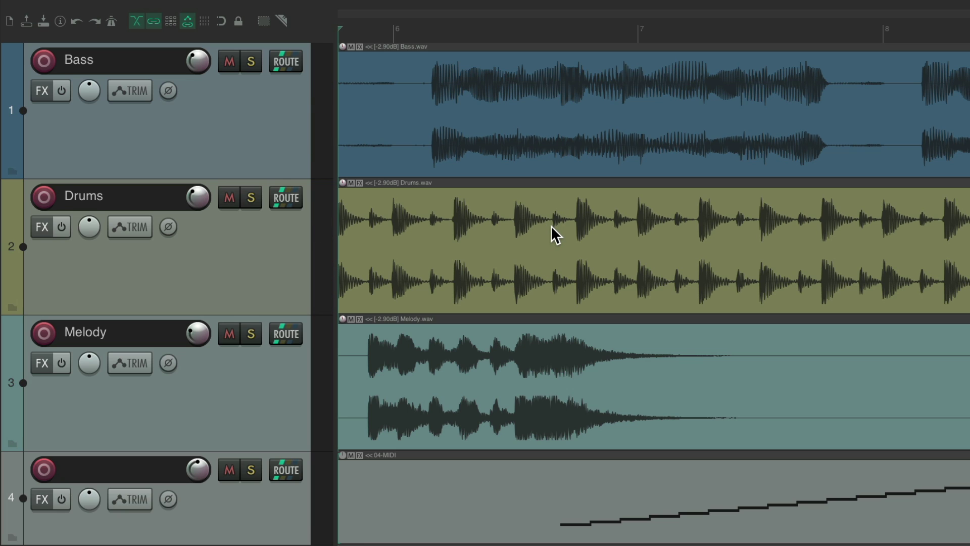
{"action": "key", "text": "space"}
{"action": "key", "text": "space"}
Reopen the action list and remove the C shortcut from "Move edit cursor to left edge of visible arrange view"
{"action": "key", "text": "question"}
{"action": "left_click", "coordinate": [462, 155]}
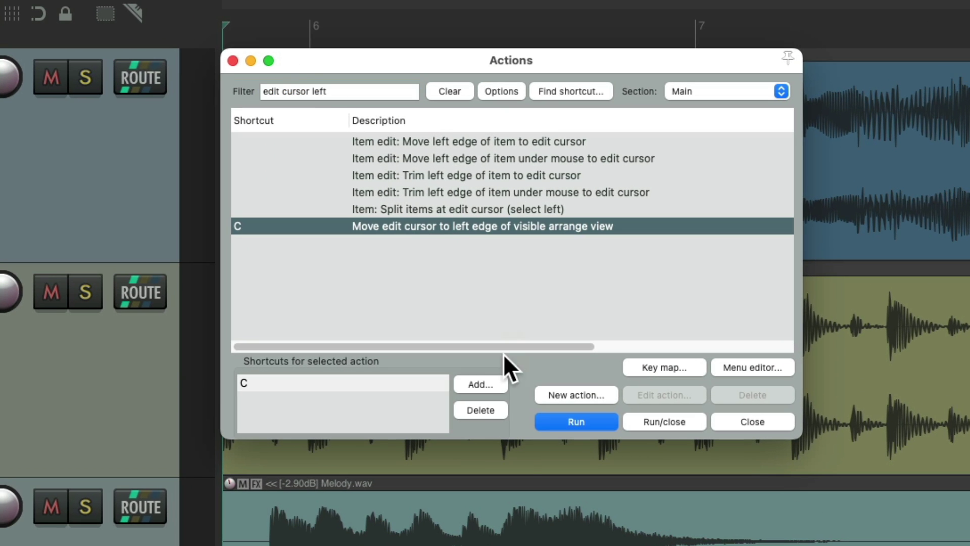
{"action": "left_click", "coordinate": [483, 411]}
Create a custom action from "Move edit cursor to left edge of visible arrange view" and add "Transport: Play" after it
{"action": "left_click", "coordinate": [576, 394]}
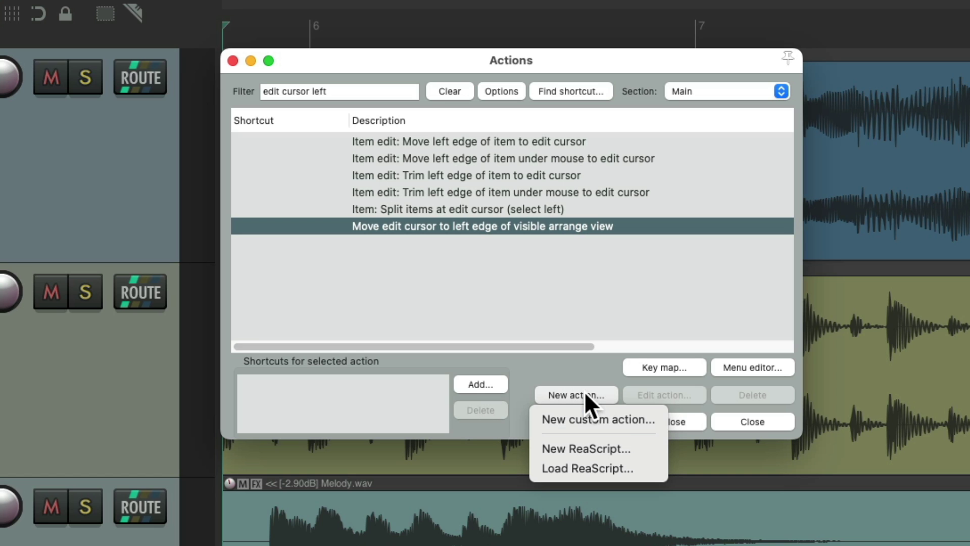
{"action": "left_click", "coordinate": [619, 418]}
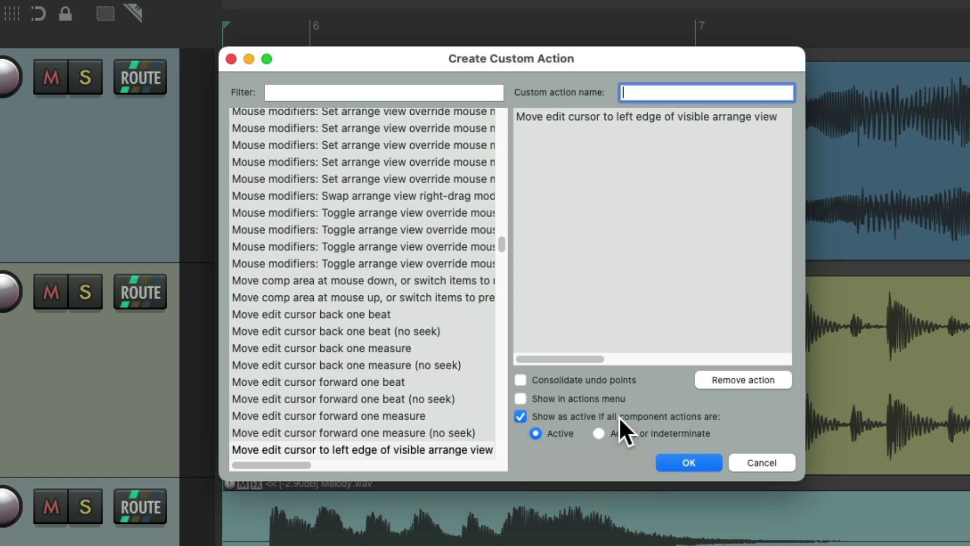
{"action": "left_click", "coordinate": [453, 91]}
{"action": "type", "text": "play"}
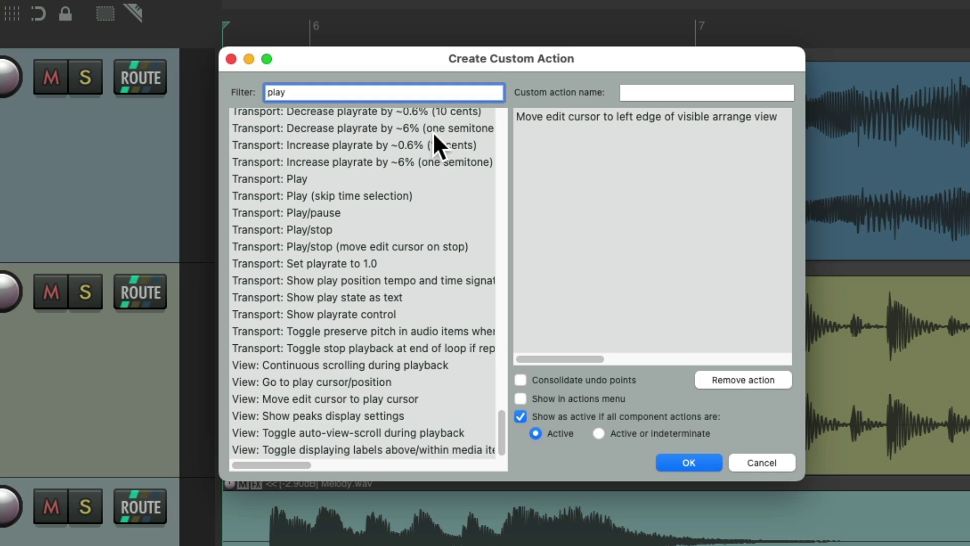
{"action": "left_click", "coordinate": [449, 178]}
{"action": "left_click_drag", "start_coordinate": [336, 178], "coordinate": [563, 174]}
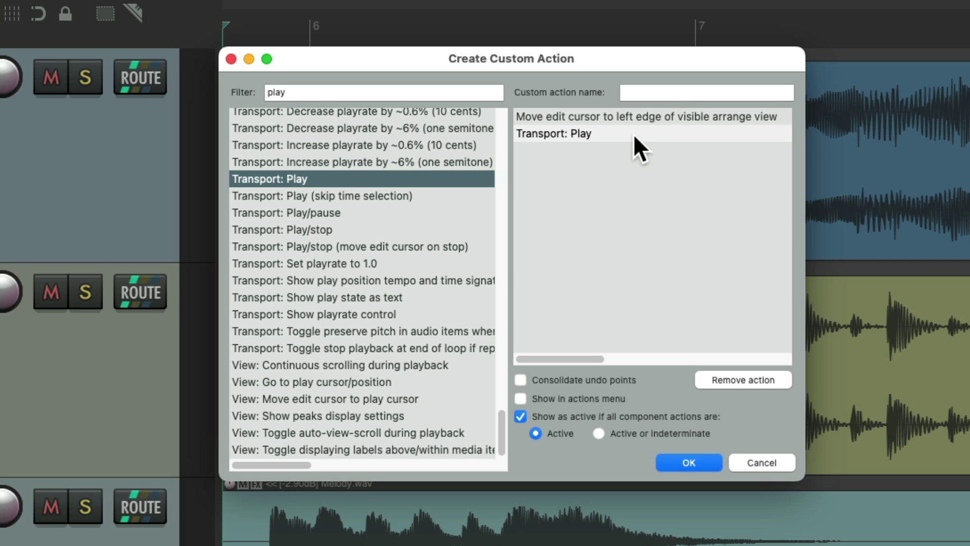
Name the custom action "Move Edit Cursor + Play" and save it
{"action": "left_click", "coordinate": [660, 94]}
{"action": "type", "text": "Move Edit Cursor + Play"}
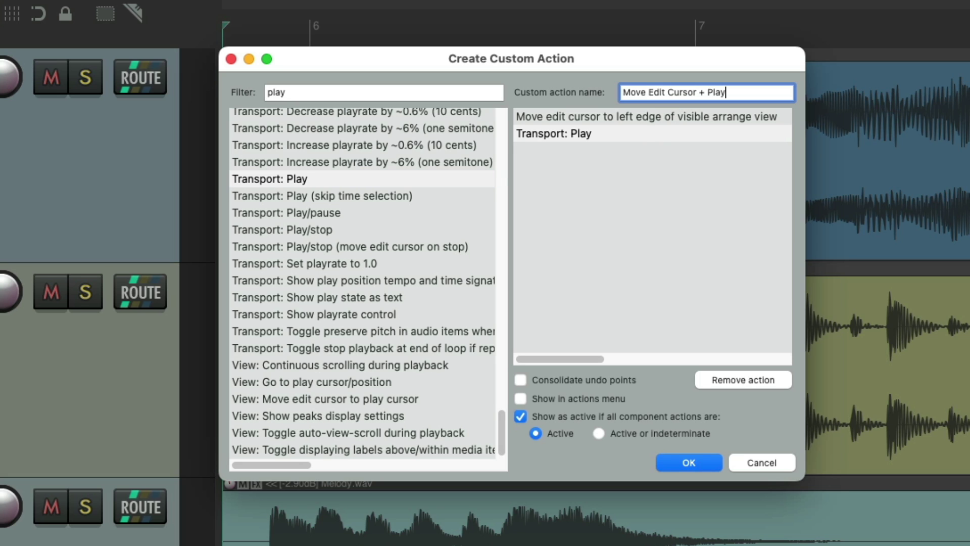
{"action": "left_click", "coordinate": [652, 242]}
{"action": "left_click", "coordinate": [675, 464]}
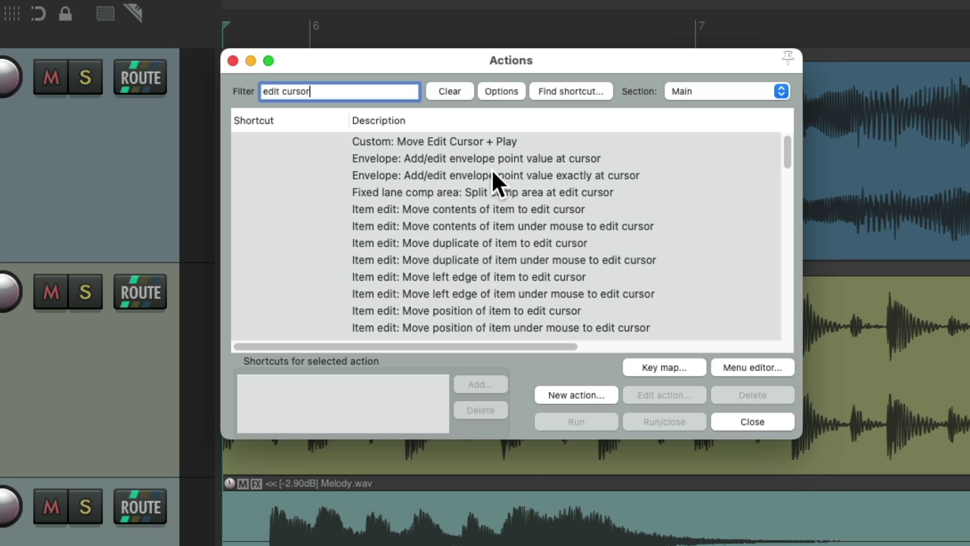
Assign the shortcut C to the custom action "Move Edit Cursor + Play" and close the action list
{"action": "left_click", "coordinate": [472, 141]}
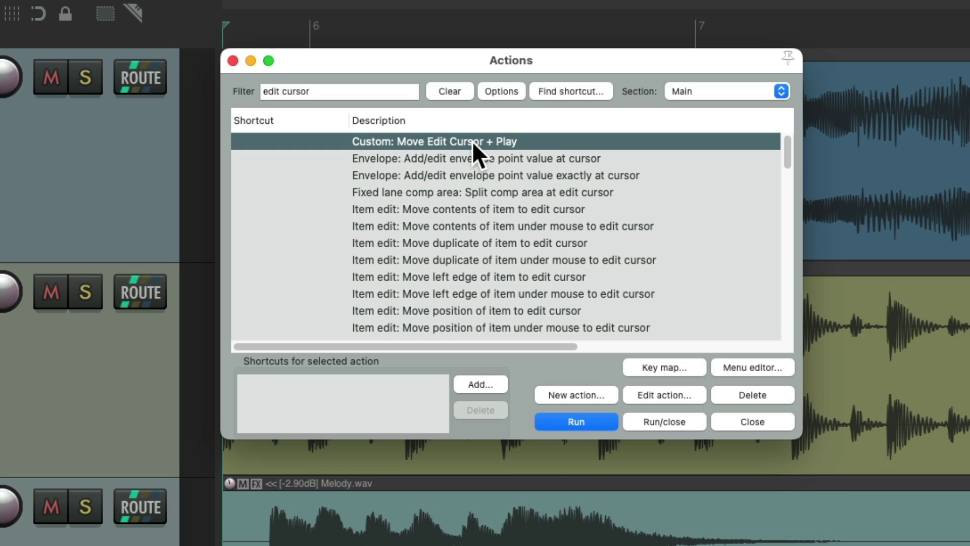
{"action": "left_click", "coordinate": [493, 381]}
{"action": "key", "text": "c"}
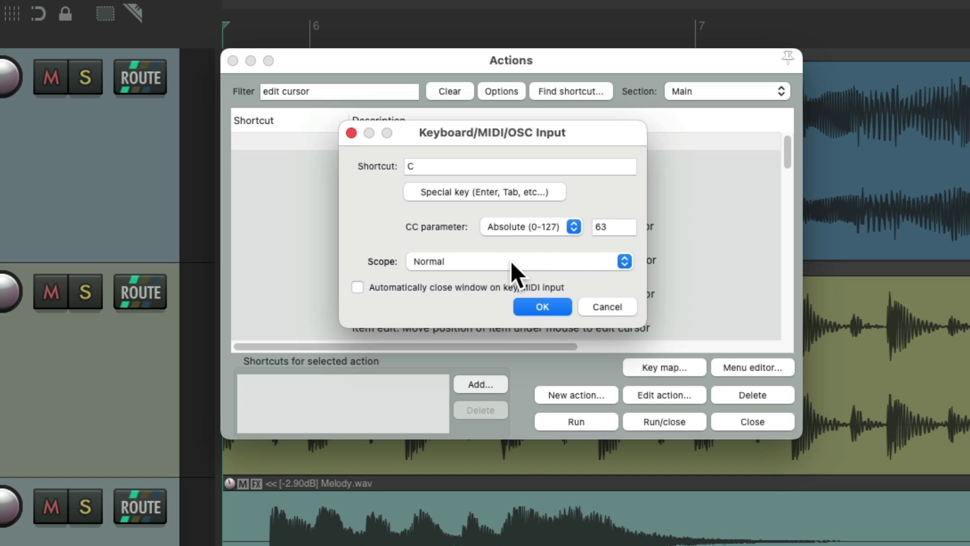
{"action": "key", "text": "Return"}
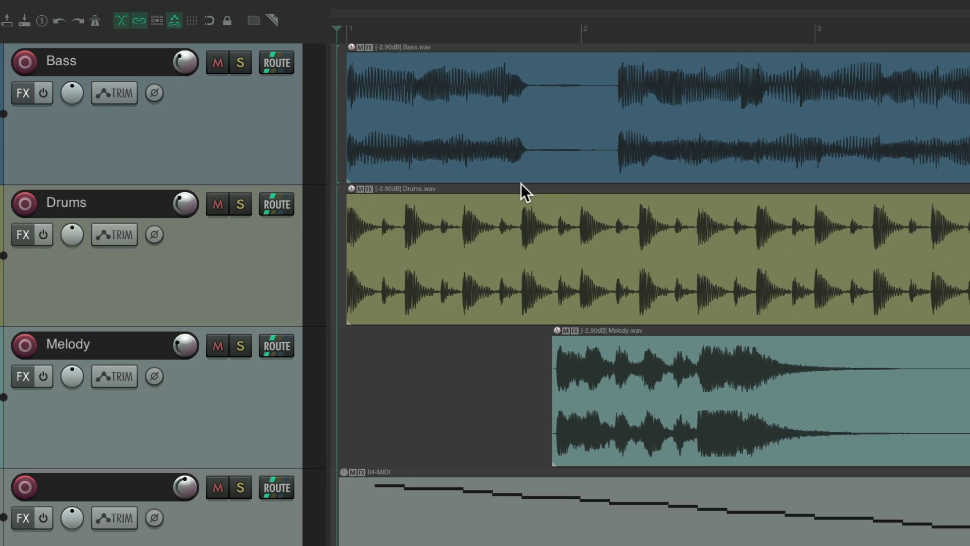
Test "Move Edit Cursor + Play" from the project start and with the view beginning shortly after measure 4, and stop playback
{"action": "key", "text": "c"}
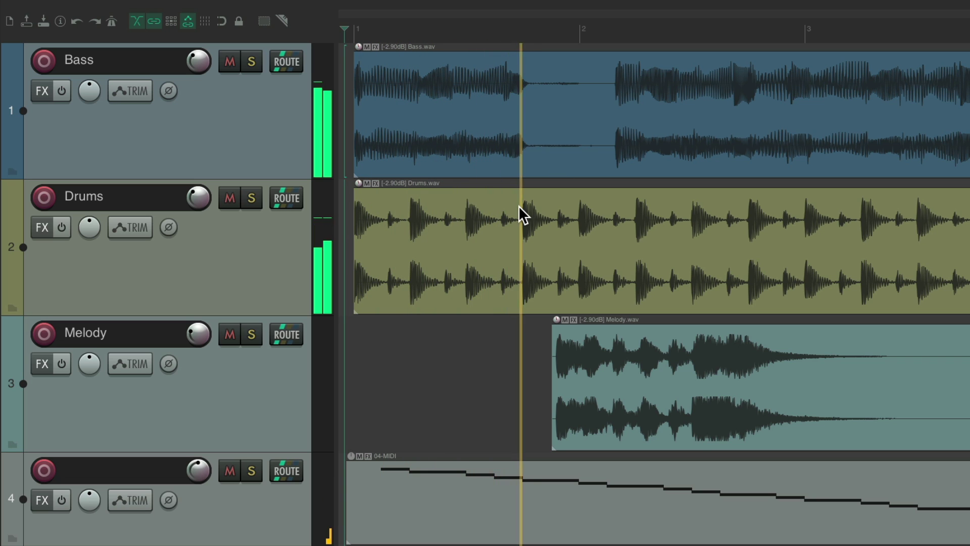
{"action": "scroll", "coordinate": [518, 205], "scroll_direction": "right", "scroll_amount": 10}
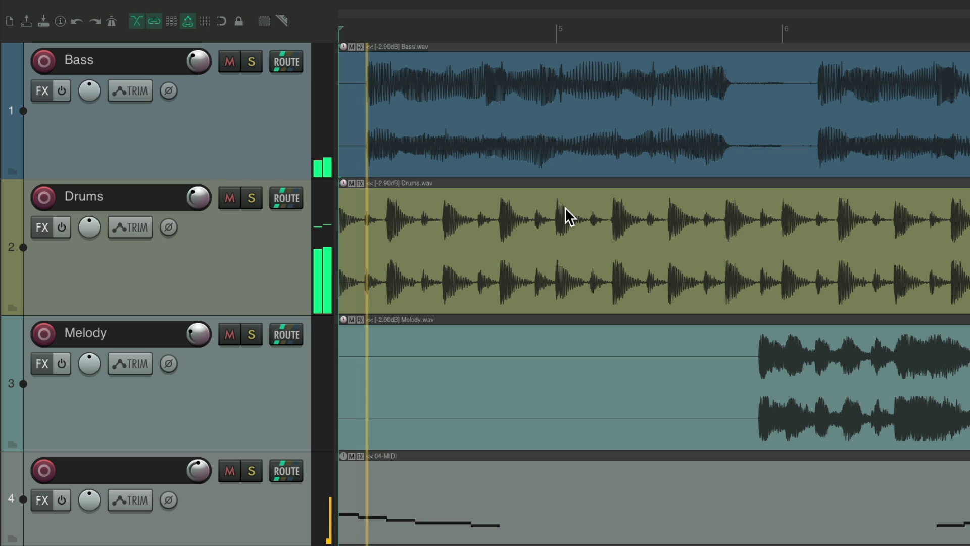
{"action": "key", "text": "space"}
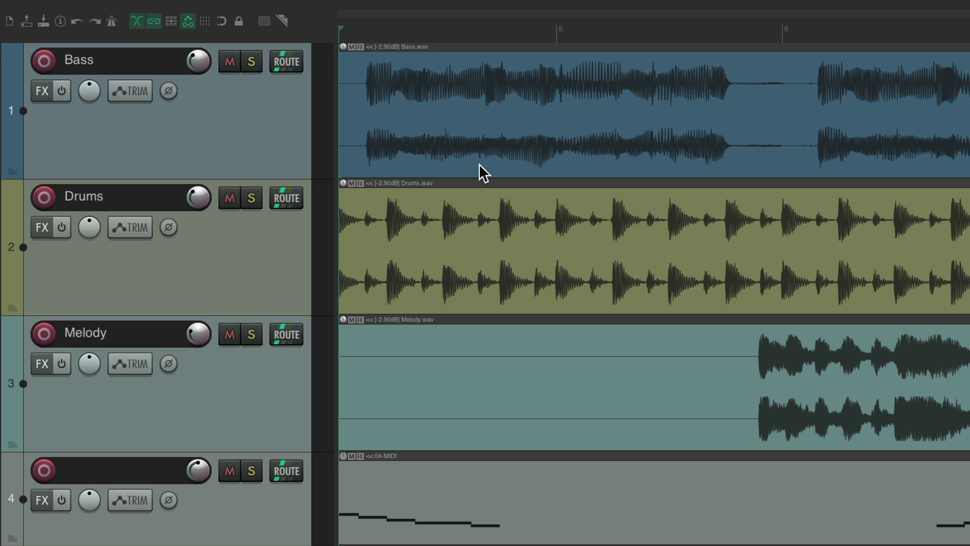
Run "Move Edit Cursor + Play" with the view beginning just before measure 7, and stop playback
{"action": "scroll", "coordinate": [479, 164], "scroll_direction": "right", "scroll_amount": 10}
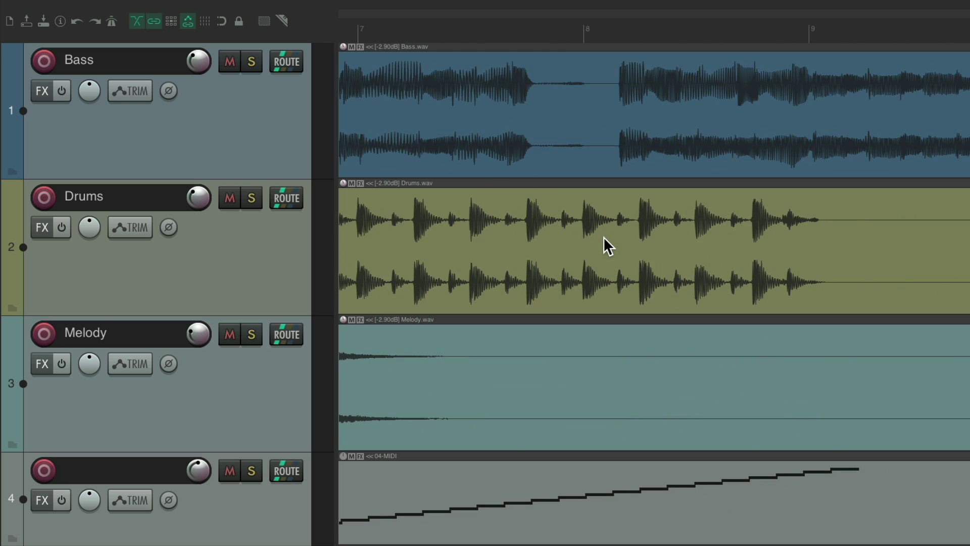
{"action": "key", "text": "space"}
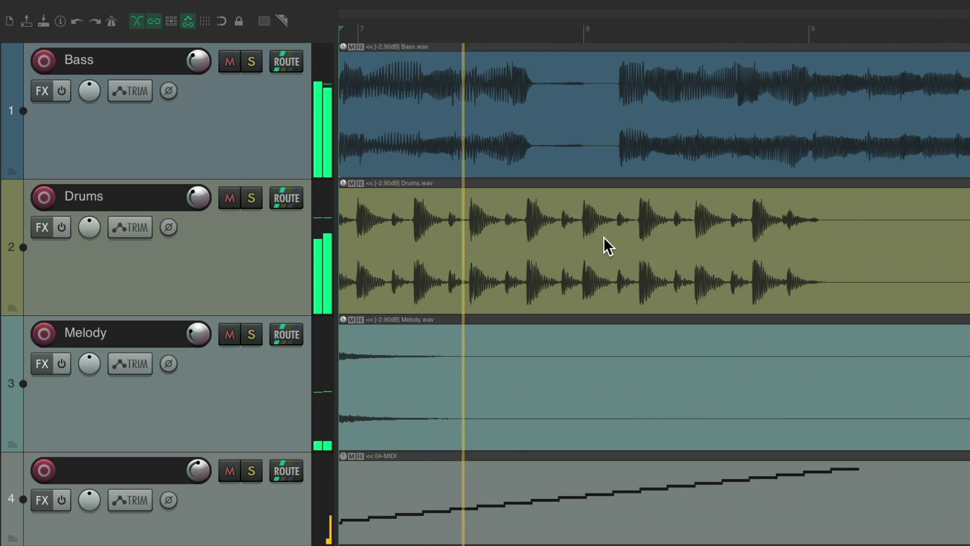
{"action": "key", "text": "space"}
{"action": "left_click", "coordinate": [335, 106]}
{"action": "scroll", "coordinate": [465, 135], "scroll_direction": "right", "scroll_amount": 3}
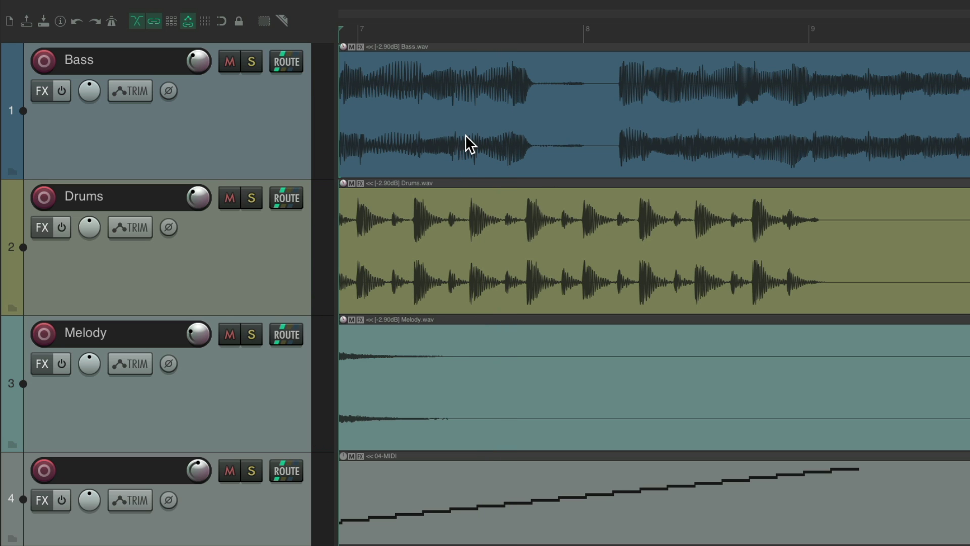
Run "Move Edit Cursor + Play" with the arrange view beginning just before measure 11, and stop playback
{"action": "scroll", "coordinate": [466, 135], "scroll_direction": "right", "scroll_amount": 9}
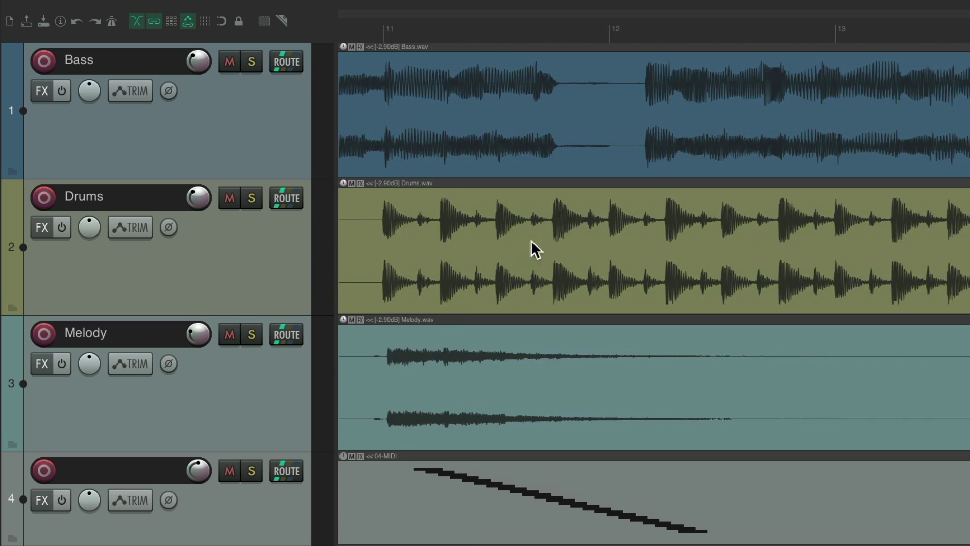
{"action": "key", "text": "space"}
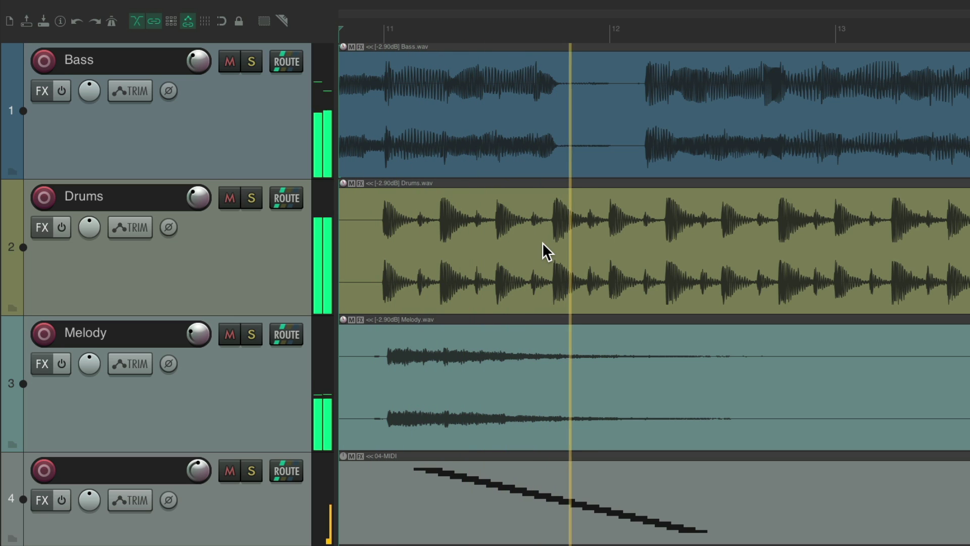
{"action": "key", "text": "space"}
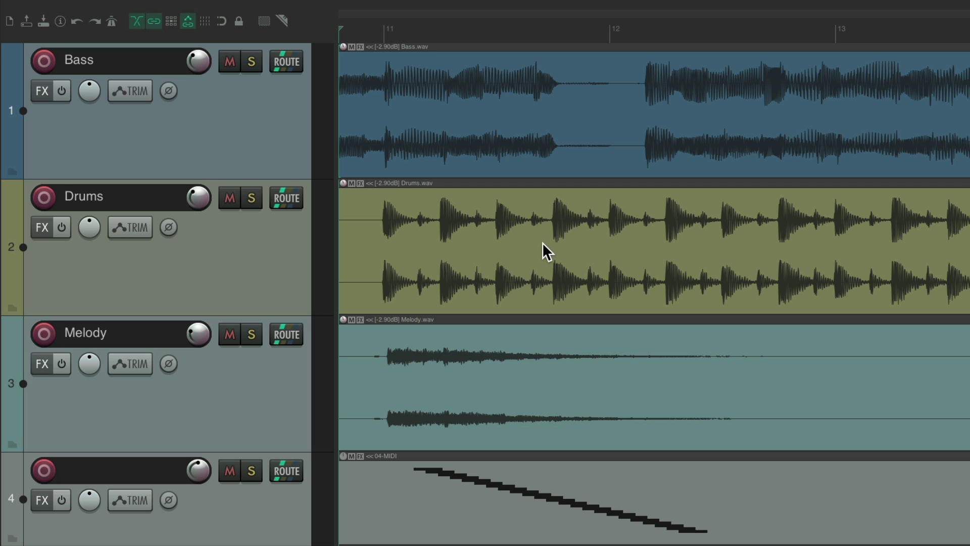
Return to the project start and open the track 4 MIDI item in the MIDI editor, zoomed in on its first measures
{"action": "key", "text": "Home"}
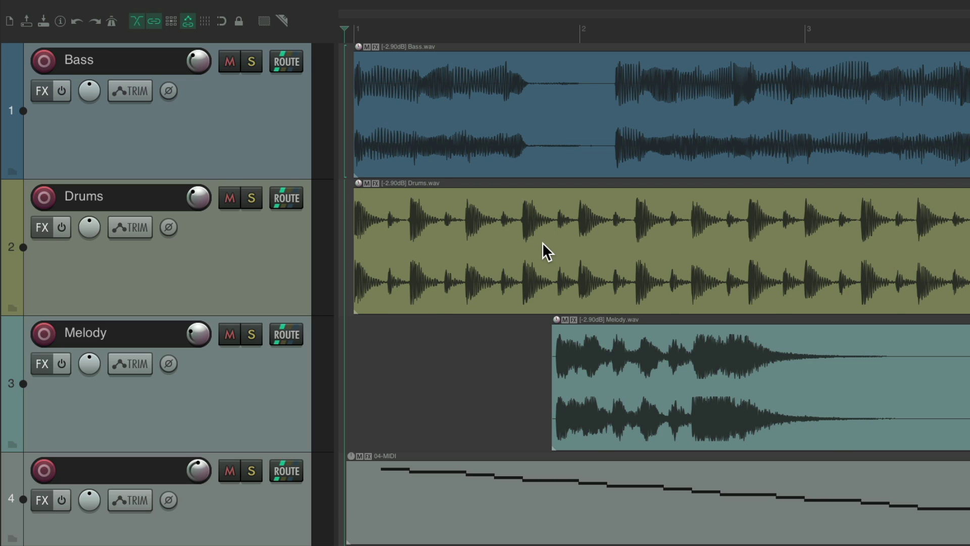
{"action": "double_click", "coordinate": [452, 499]}
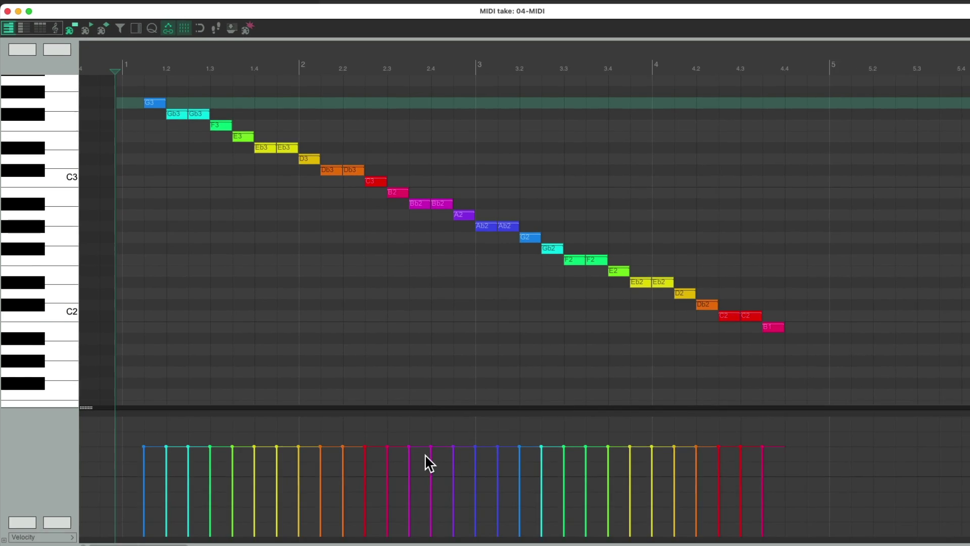
{"action": "scroll", "coordinate": [238, 310], "scroll_direction": "up", "scroll_amount": 5}
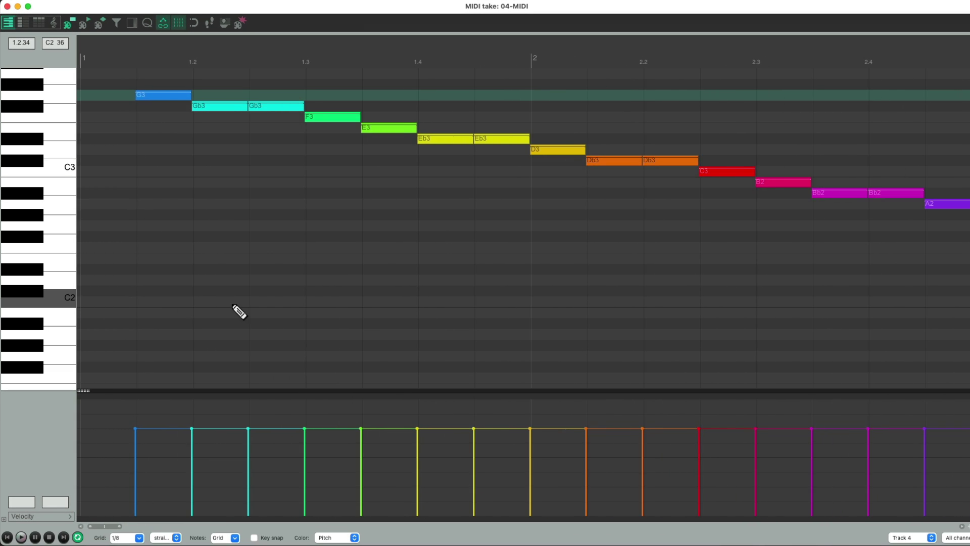
{"action": "scroll", "coordinate": [456, 297], "scroll_direction": "right", "scroll_amount": 5}
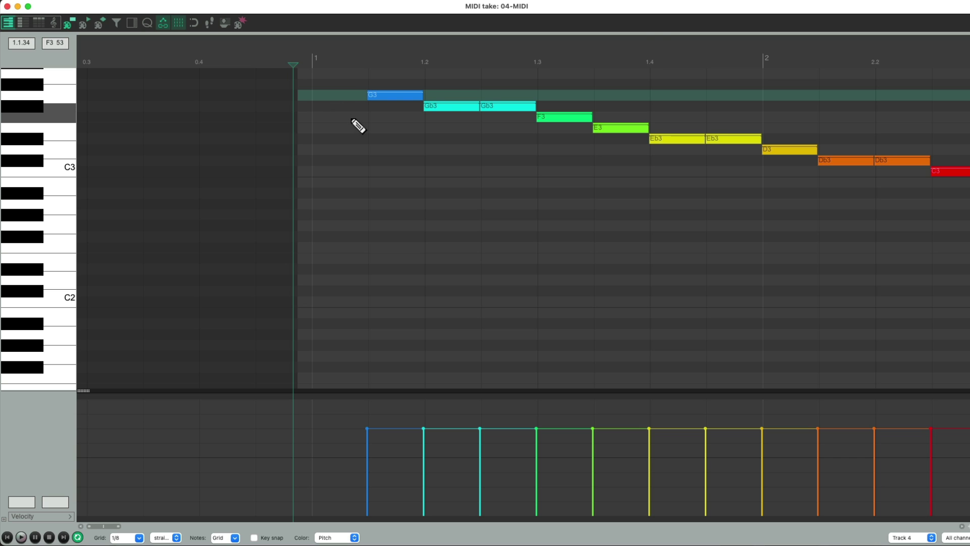
Open the action list, switch it to the MIDI Editor section and filter for "edit cursor left"
{"action": "key", "text": "question"}
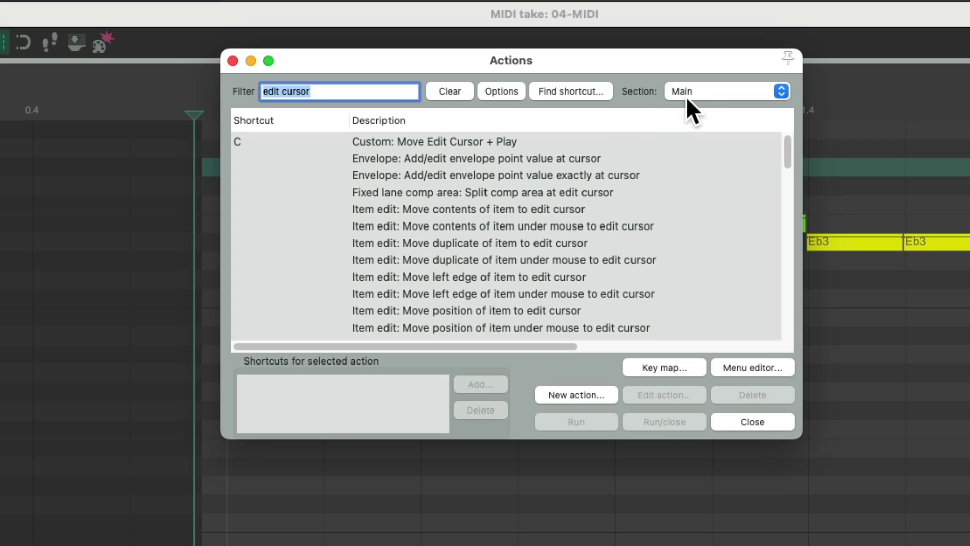
{"action": "left_click", "coordinate": [701, 92]}
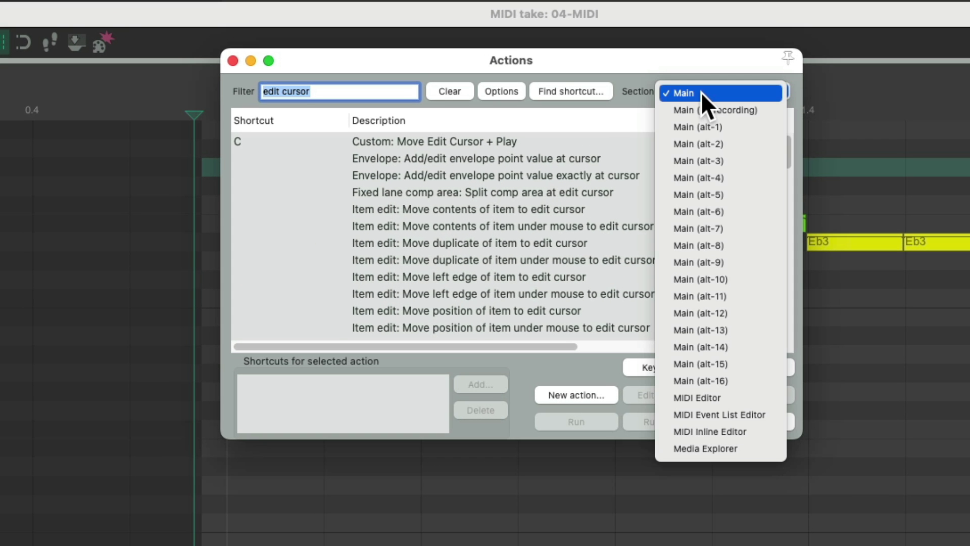
{"action": "left_click", "coordinate": [773, 397]}
{"action": "type", "text": "left"}
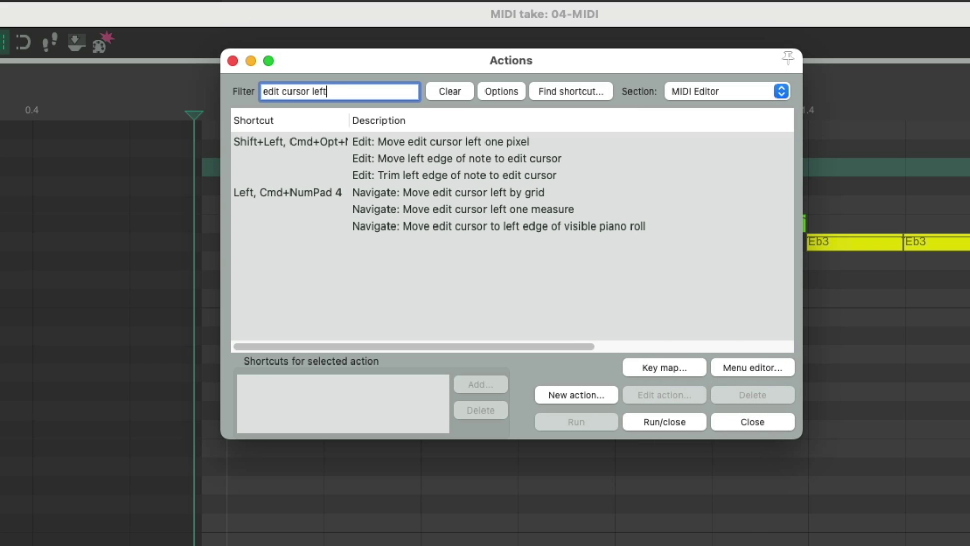
Assign the shortcut C to "Navigate: Move edit cursor to left edge of visible piano roll" and close the action list
{"action": "left_click", "coordinate": [514, 231]}
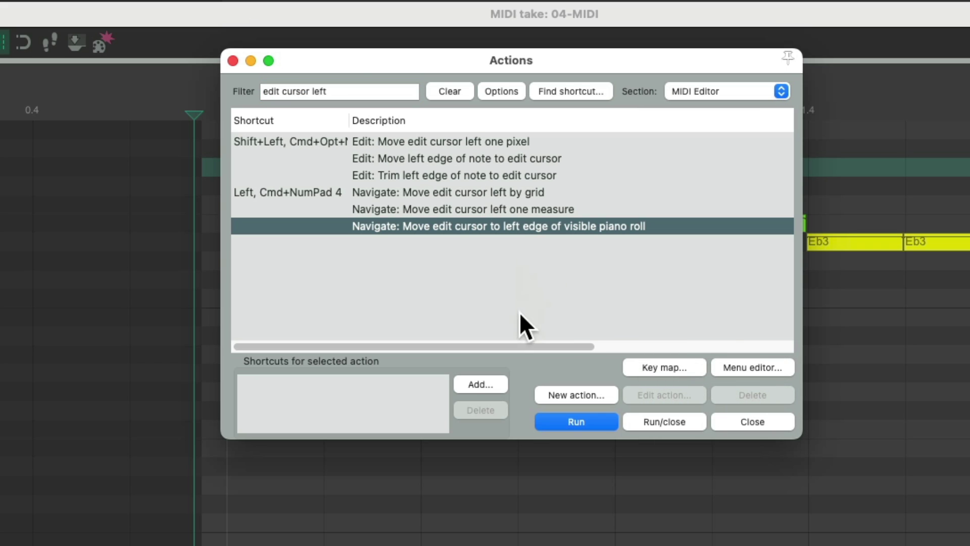
{"action": "left_click", "coordinate": [491, 385]}
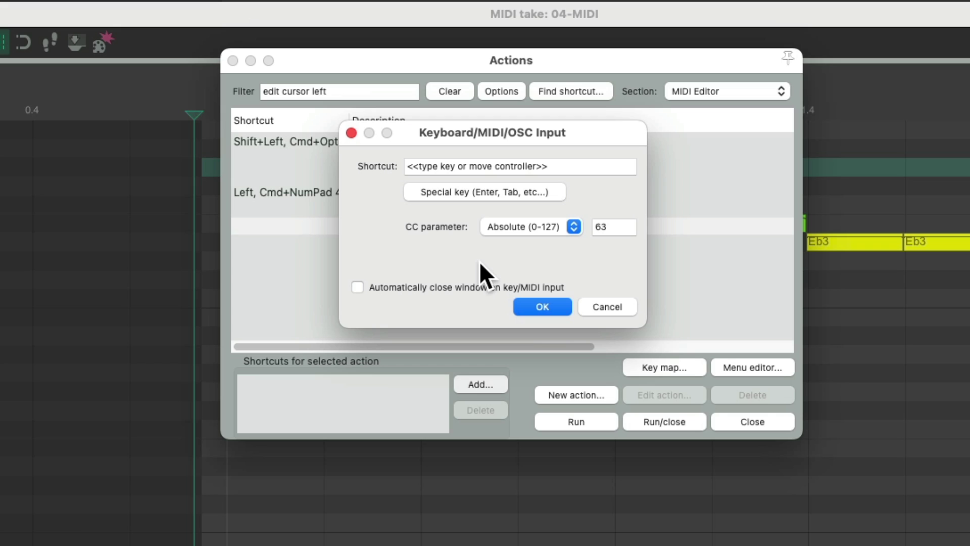
{"action": "key", "text": "c"}
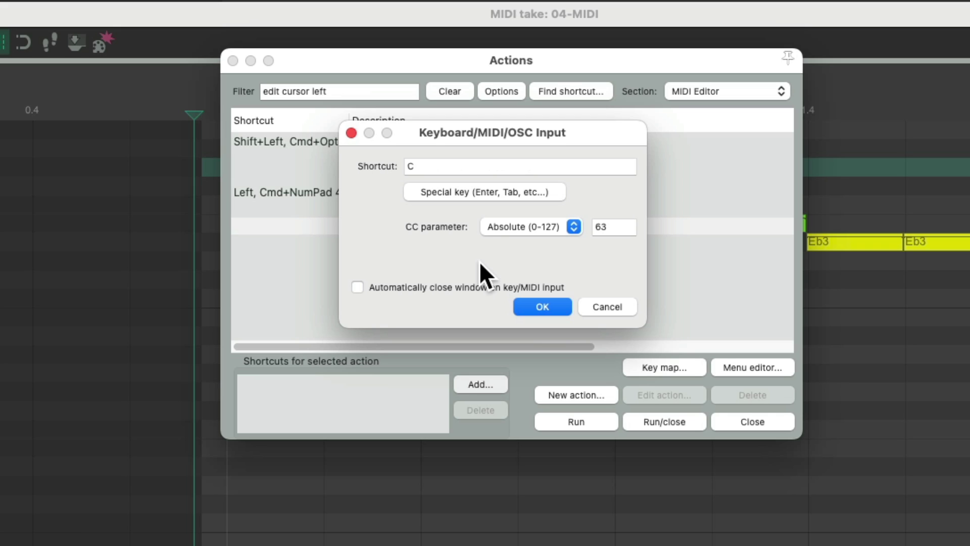
{"action": "left_click", "coordinate": [543, 306]}
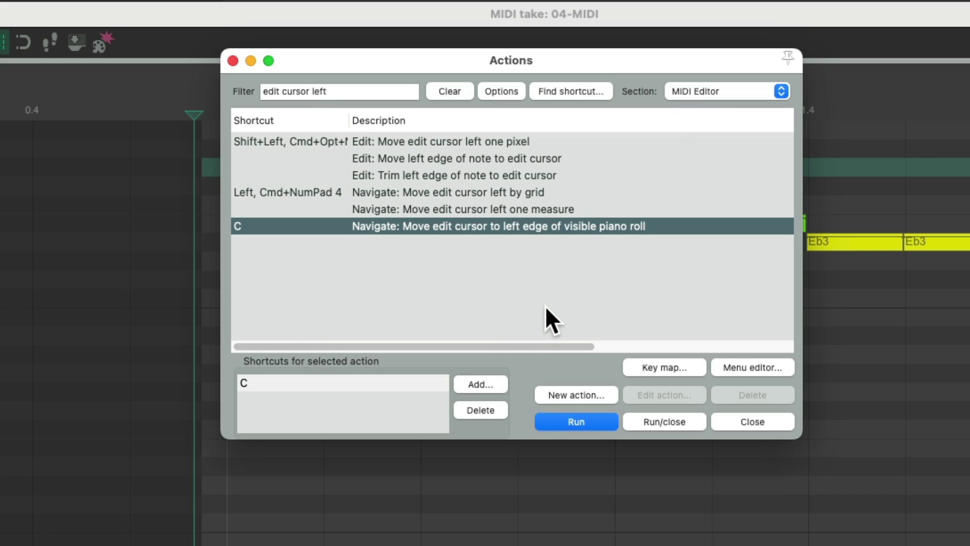
{"action": "key", "text": "Escape"}
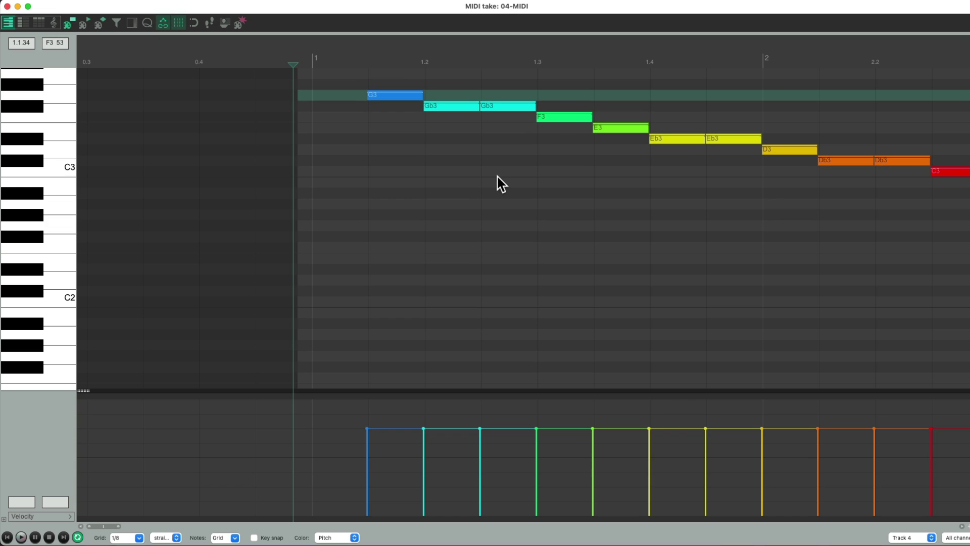
Test the C shortcut with the piano roll beginning near 6.3 and just before 10.3, play from the edit cursor, and stop
{"action": "scroll", "coordinate": [565, 237], "scroll_direction": "right", "scroll_amount": 15}
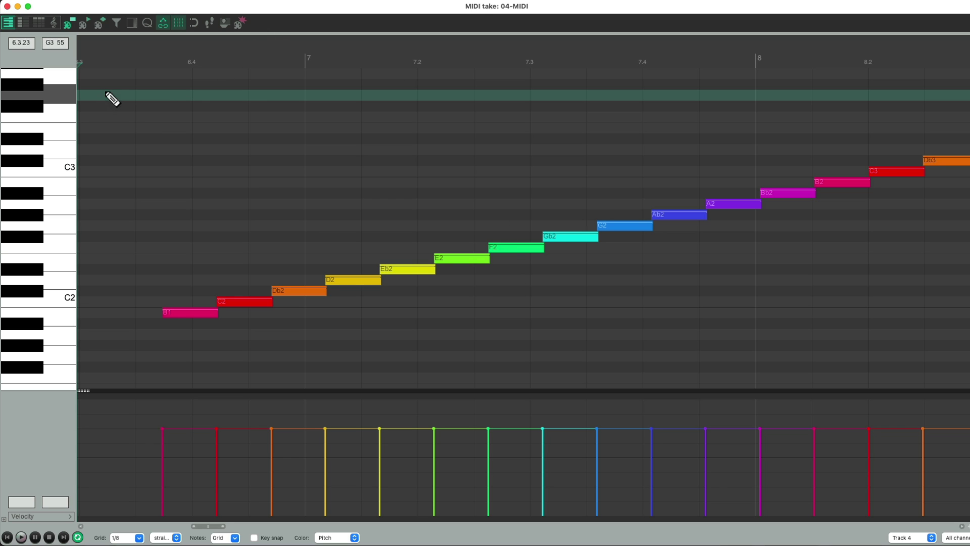
{"action": "key", "text": "space"}
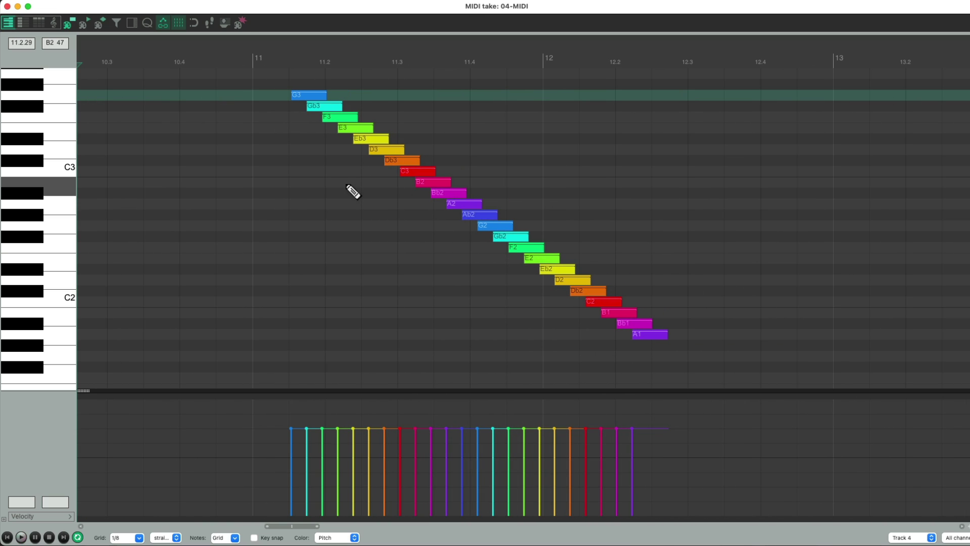
{"action": "key", "text": "space"}
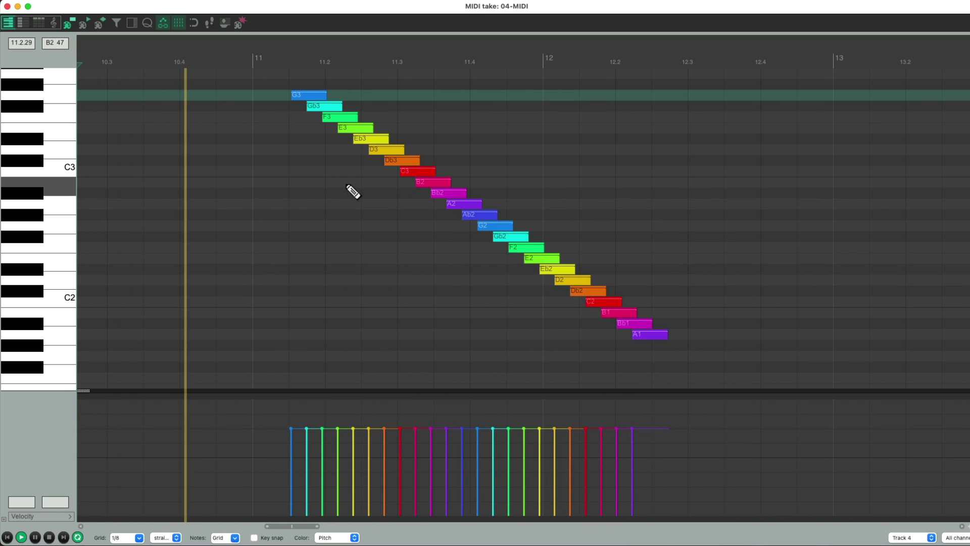
{"action": "key", "text": "space"}
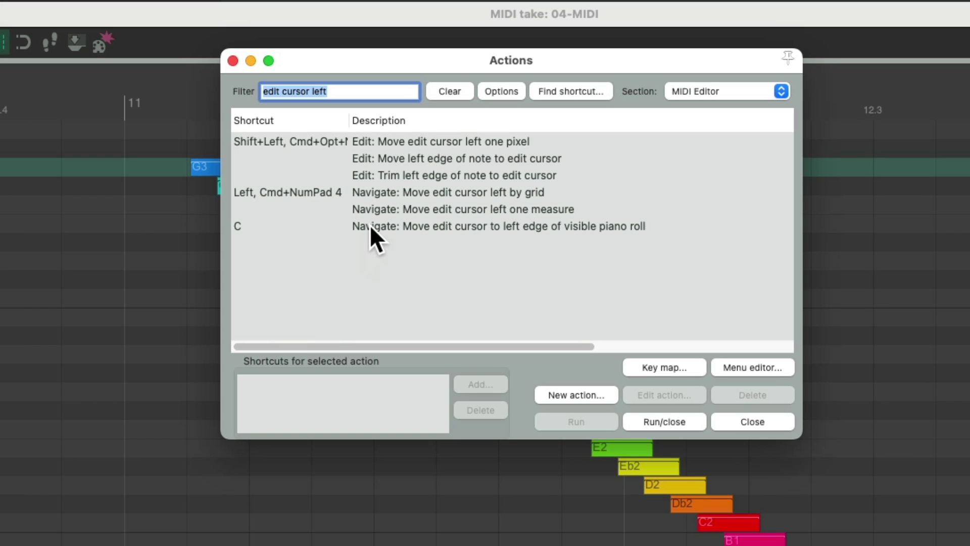
Remove the shortcut C from "Navigate: Move edit cursor to left edge of visible piano roll" and start a new custom action containing that action
{"action": "left_click", "coordinate": [390, 151]}
{"action": "left_click", "coordinate": [484, 410]}
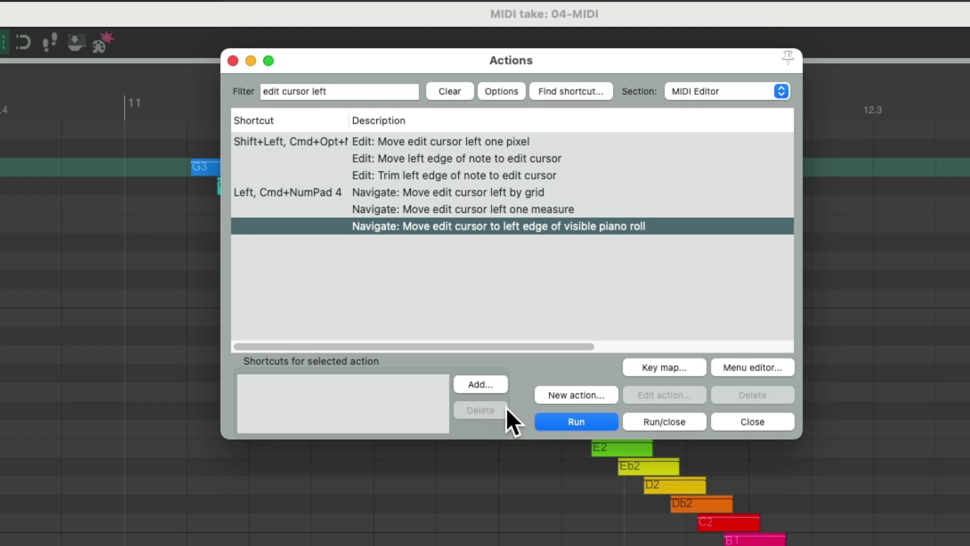
{"action": "left_click", "coordinate": [562, 393]}
{"action": "left_click", "coordinate": [566, 415]}
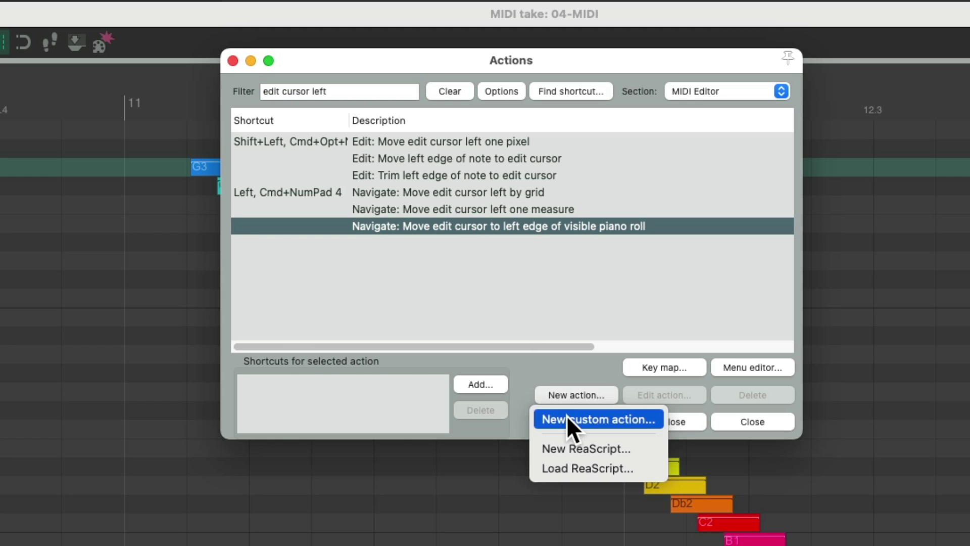
Filter the available actions for "play" and add "Transport: Play" as the custom action's second component
{"action": "left_click", "coordinate": [456, 94]}
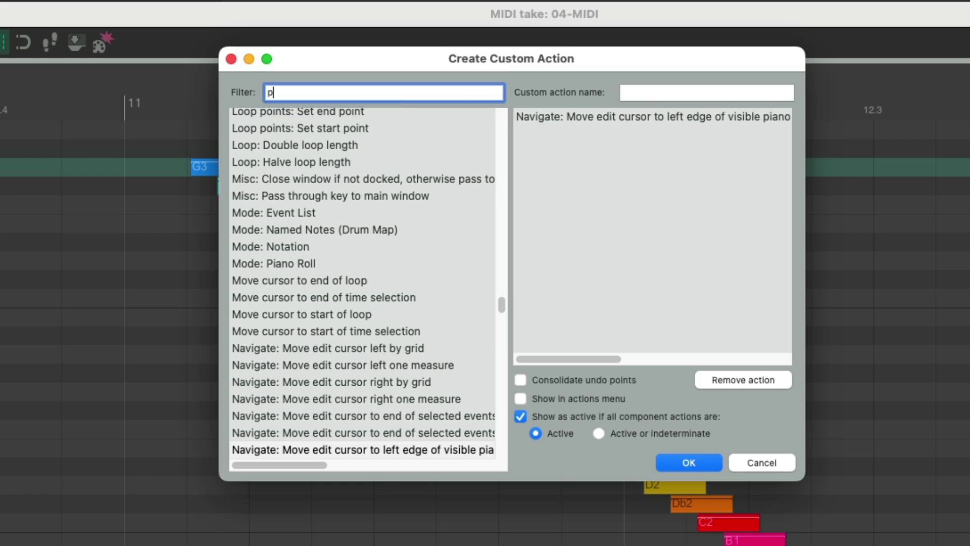
{"action": "type", "text": "play"}
{"action": "left_click", "coordinate": [344, 366]}
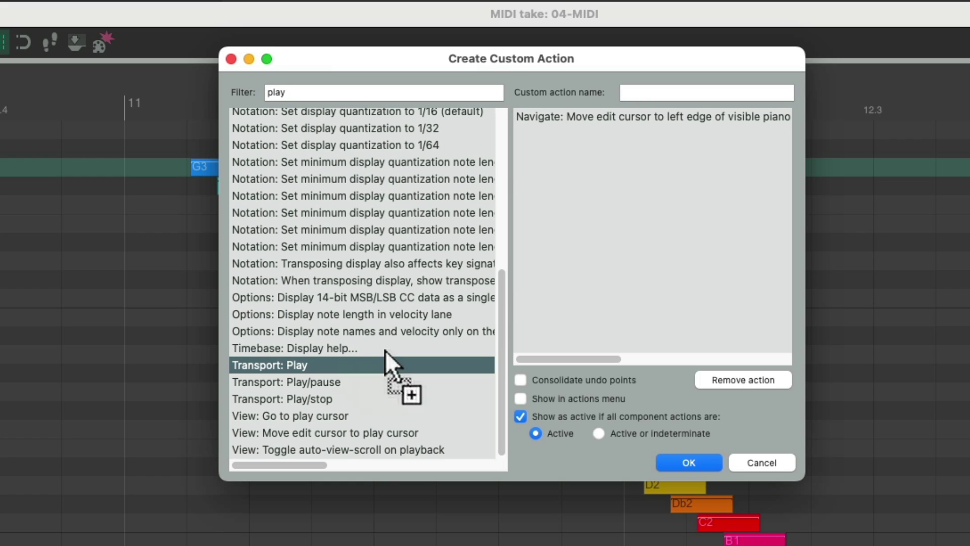
{"action": "left_click_drag", "start_coordinate": [340, 361], "coordinate": [722, 192]}
Name the MIDI editor custom action "Move Edit Cursor + Play" and save it
{"action": "left_click", "coordinate": [708, 93]}
{"action": "type", "text": "Move Edit Cursor + Play"}
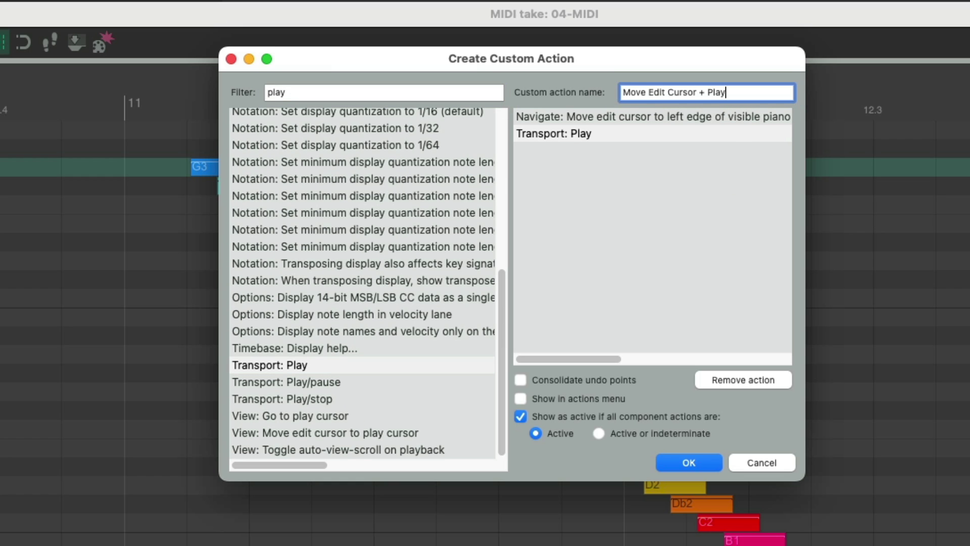
{"action": "left_click", "coordinate": [683, 456]}
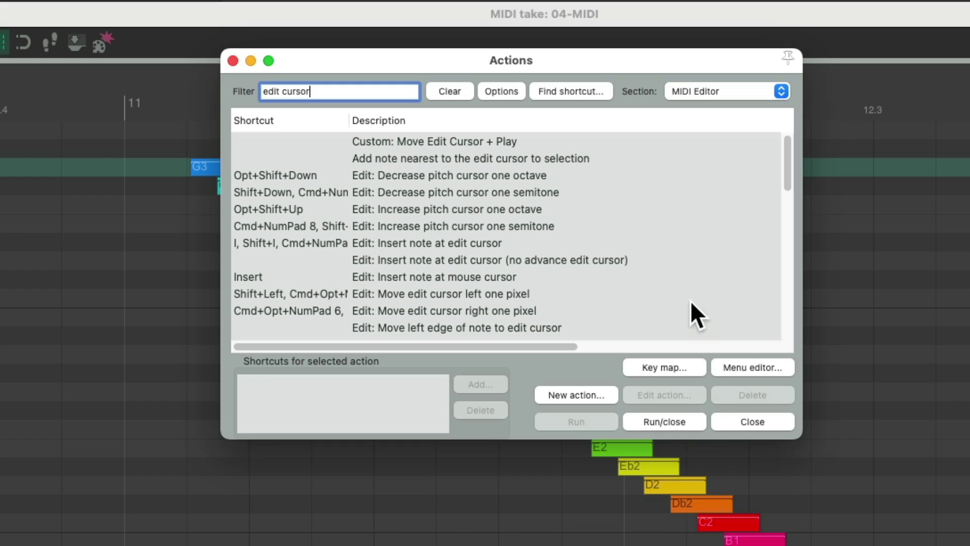
Assign the shortcut C to the MIDI editor's "Move Edit Cursor + Play" custom action and close the action list
{"action": "left_click", "coordinate": [420, 141]}
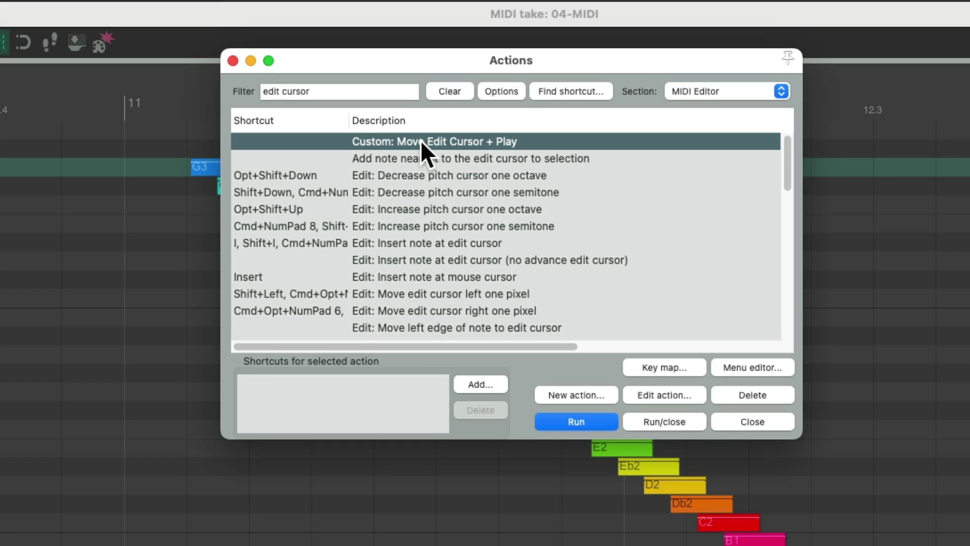
{"action": "left_click", "coordinate": [481, 384]}
{"action": "key", "text": "c"}
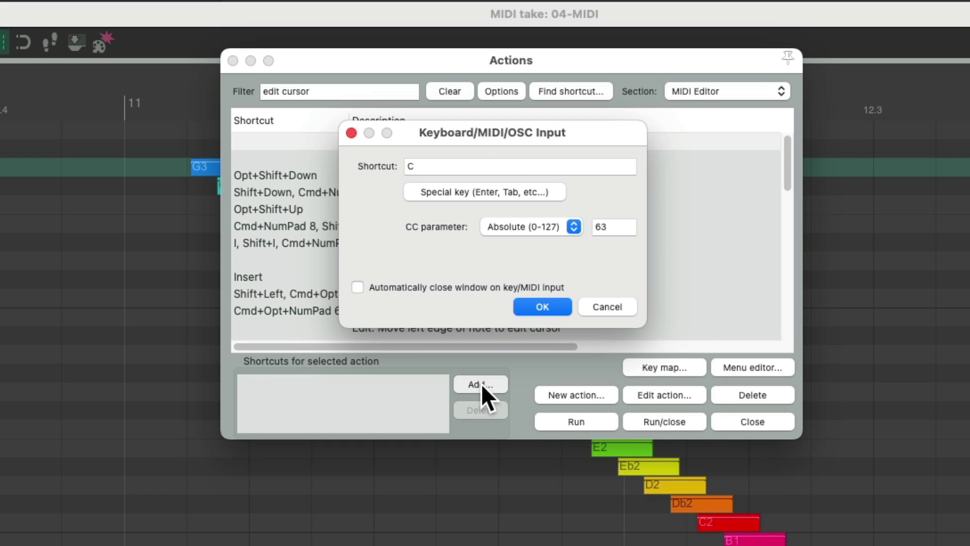
{"action": "key", "text": "Return"}
{"action": "key", "text": "Escape"}
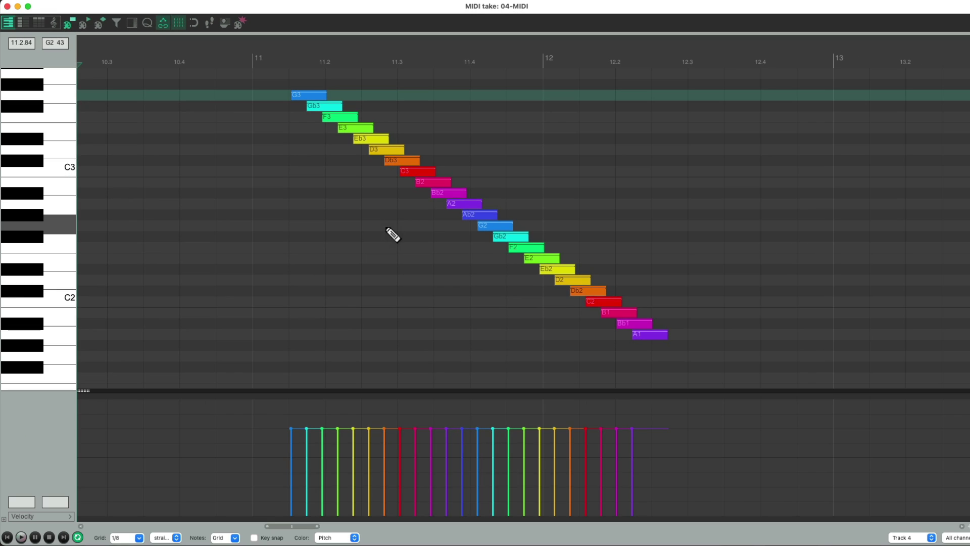
Test "Move Edit Cursor + Play" in the piano roll with the view just before 10.3 and just before measure 1, and stop playback
{"action": "key", "text": "c"}
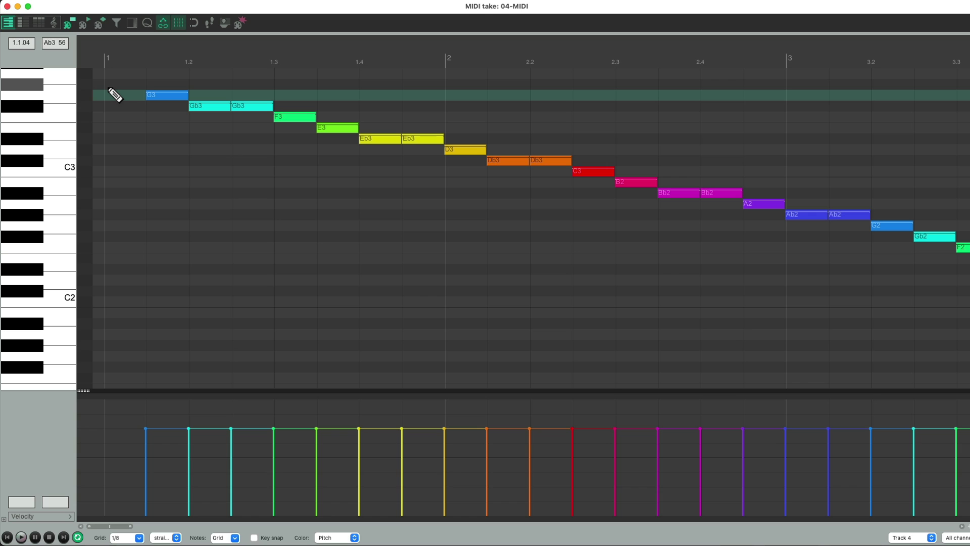
{"action": "key", "text": "space"}
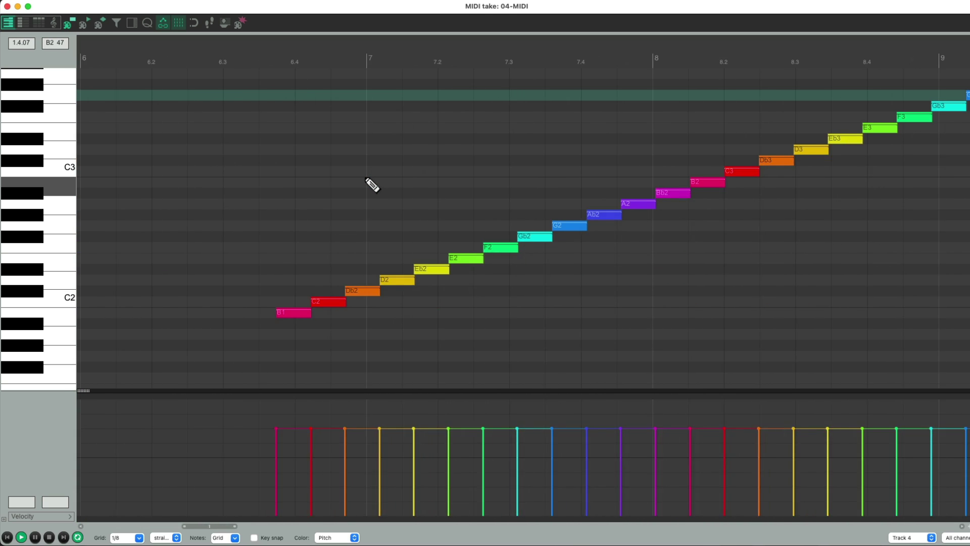
{"action": "key", "text": "space"}
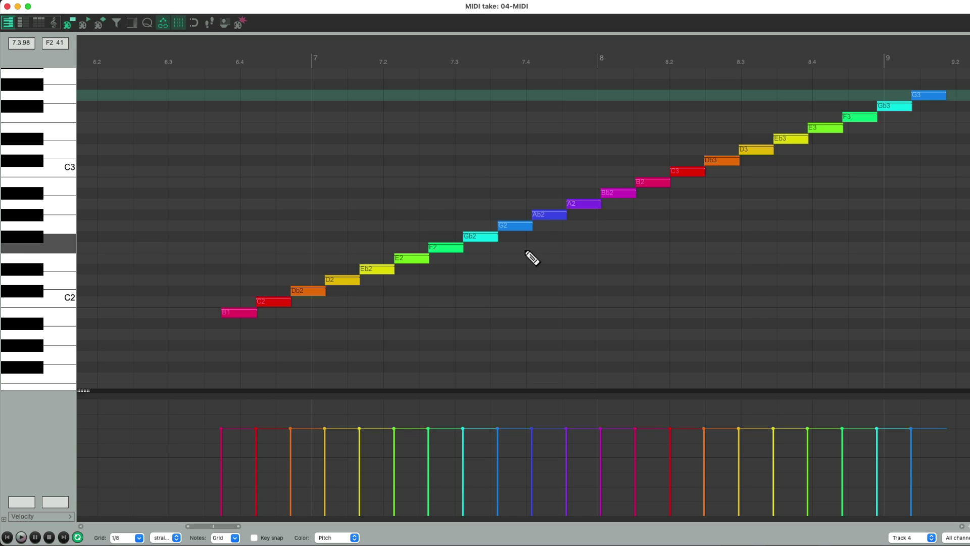
Run the MIDI editor custom action with the piano roll beginning just before 6.2 and near 10.4, stopping playback each time
{"action": "key", "text": "space"}
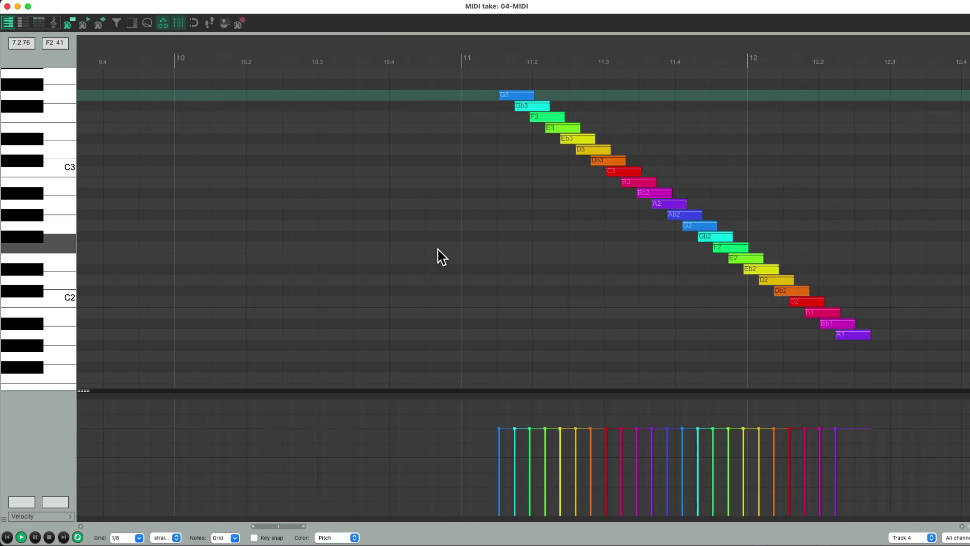
{"action": "key", "text": "space"}
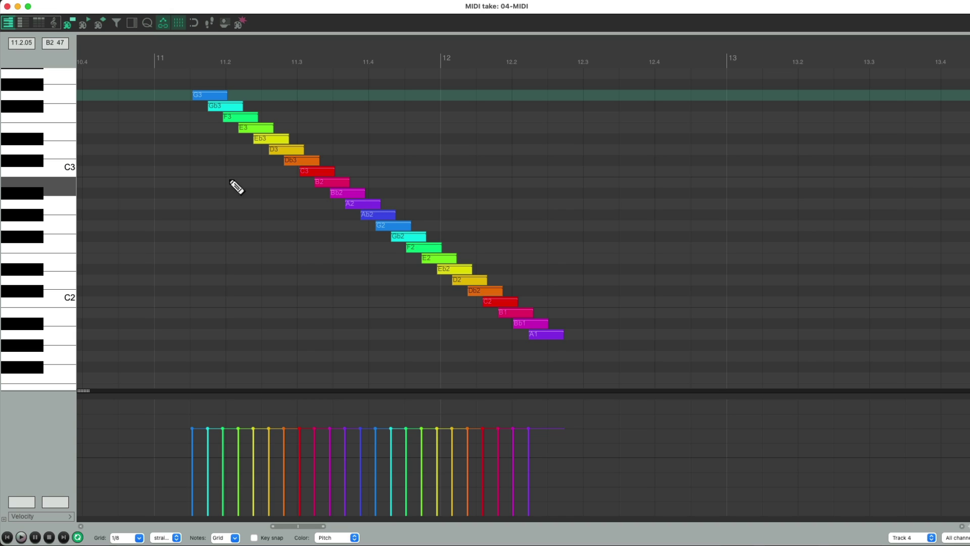
{"action": "key", "text": "space"}
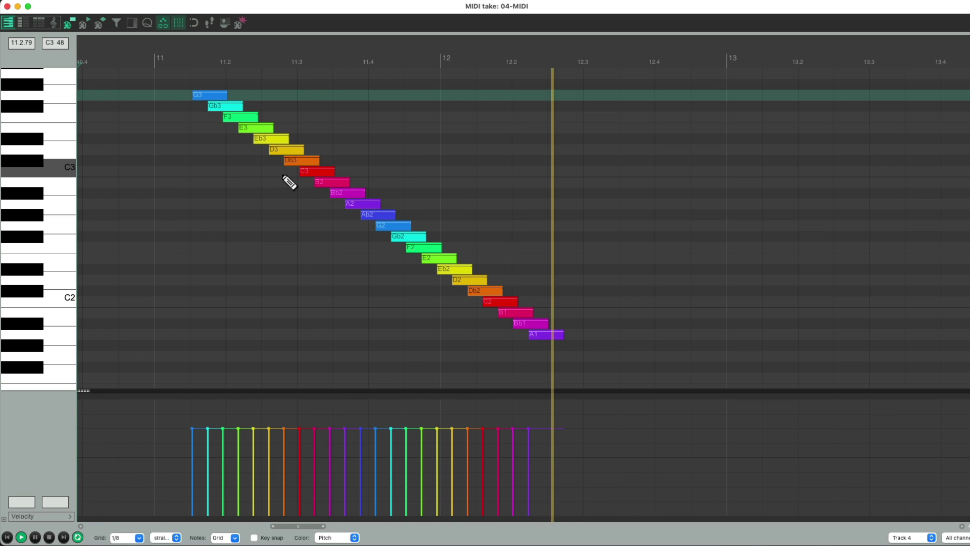
{"action": "key", "text": "space"}
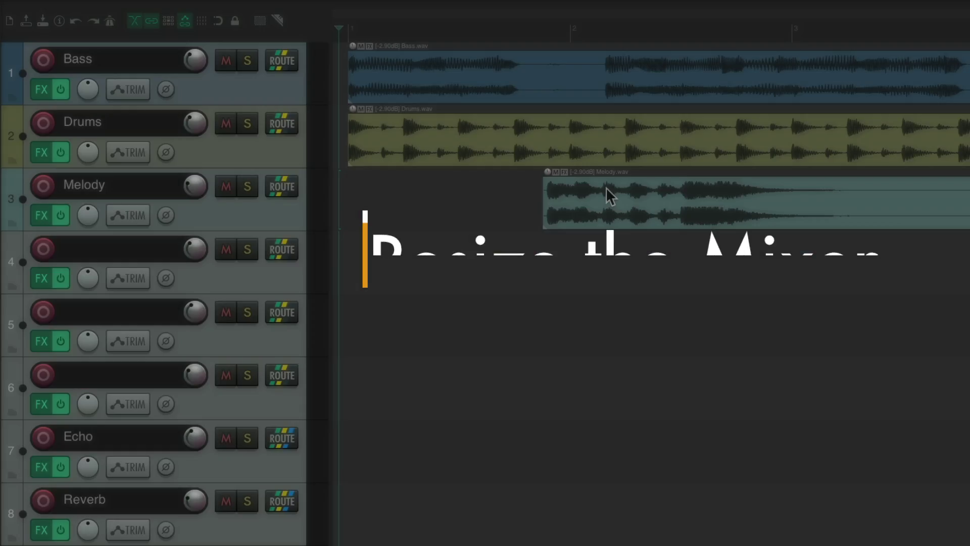
Open the mixer and look through its display options for FX inserts and sends
{"action": "key", "text": "ctrl+m"}
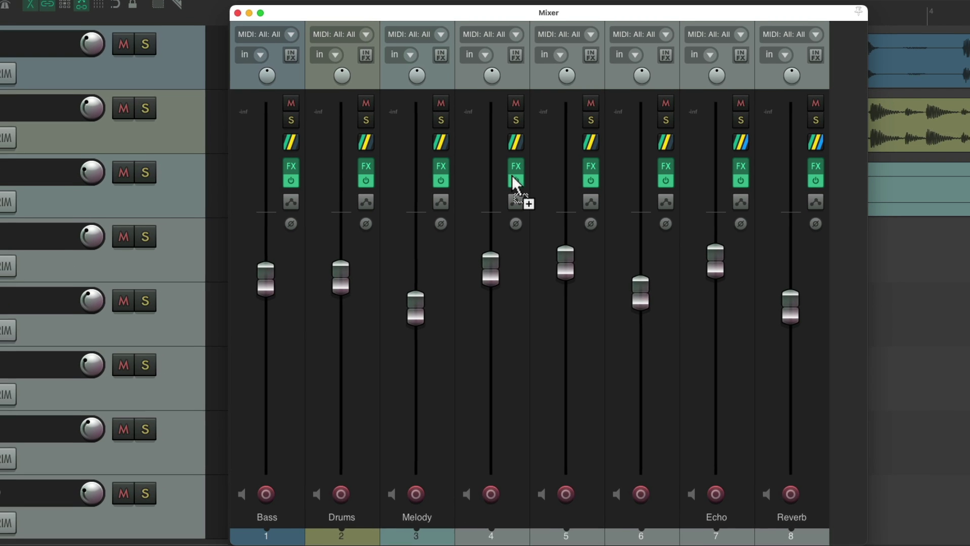
{"action": "left_click_drag", "start_coordinate": [497, 173], "coordinate": [532, 329]}
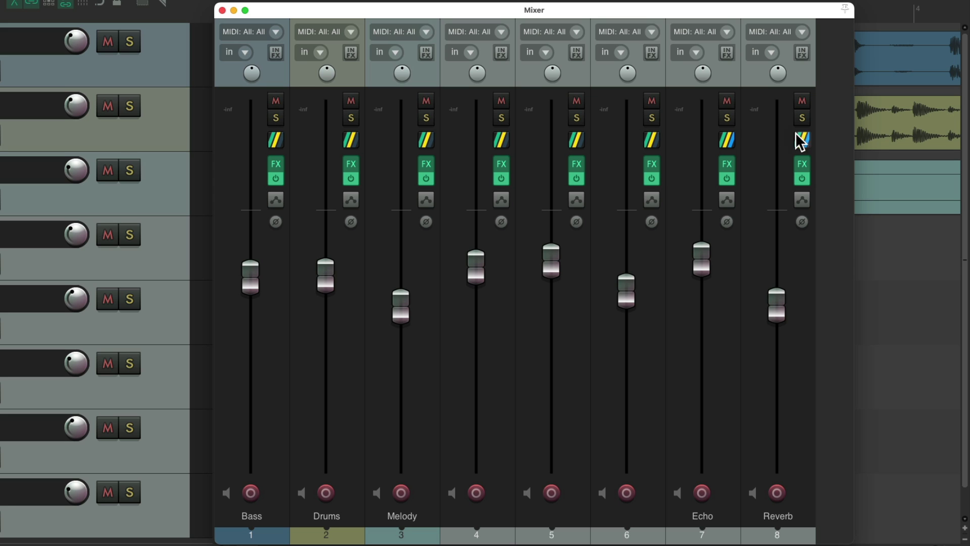
{"action": "right_click", "coordinate": [823, 153]}
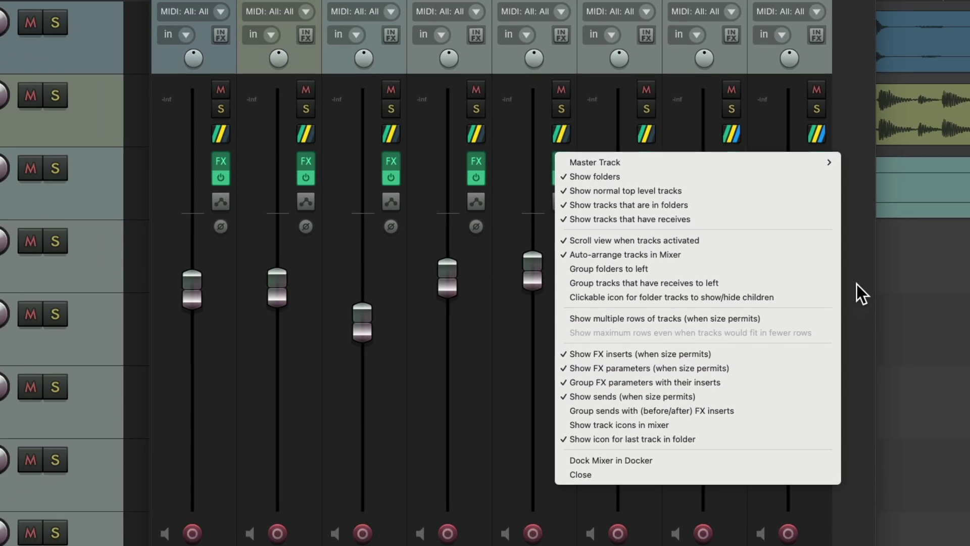
{"action": "left_click", "coordinate": [890, 307]}
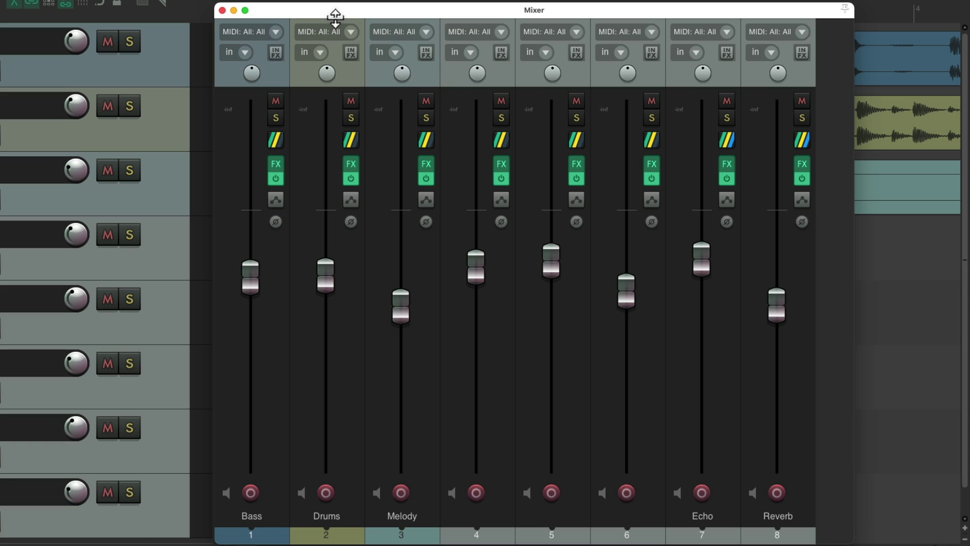
Reveal the FX inserts and sends on the Drums mixer strip only, and slightly reduce that section's height
{"action": "left_click_drag", "start_coordinate": [333, 17], "coordinate": [328, 250]}
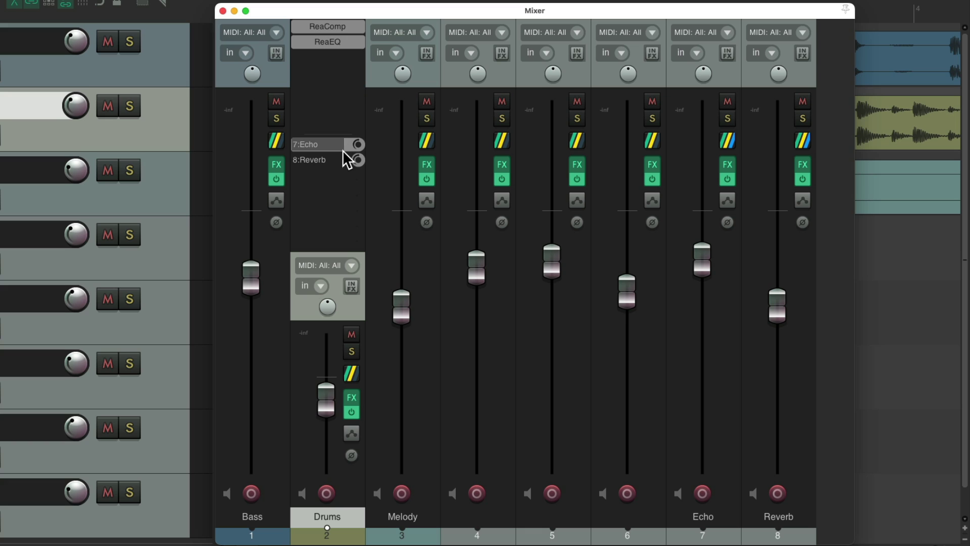
{"action": "left_click_drag", "start_coordinate": [347, 252], "coordinate": [350, 186]}
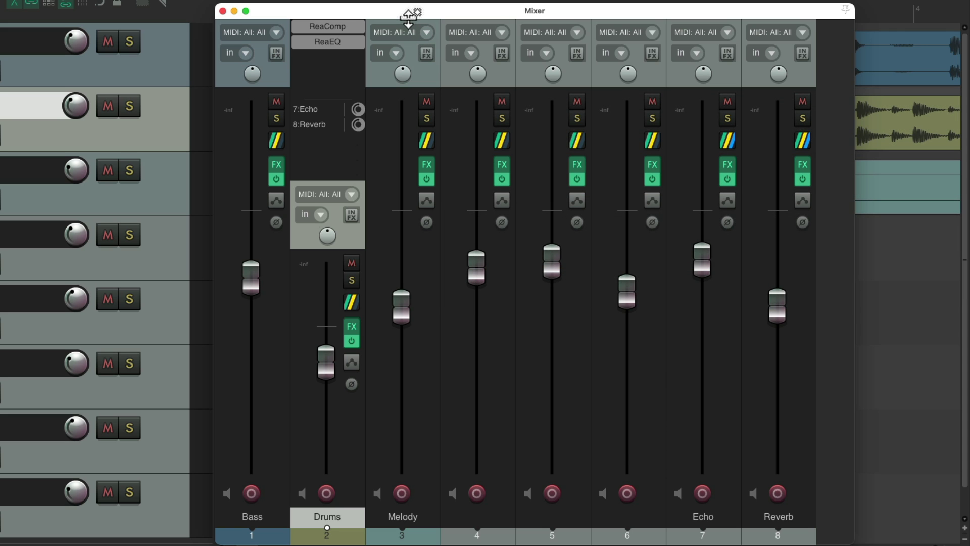
Reveal the FX inserts and sends on all mixer strips together, and shorten that section on the Drums strip alone
{"action": "left_click_drag", "start_coordinate": [408, 18], "coordinate": [404, 145]}
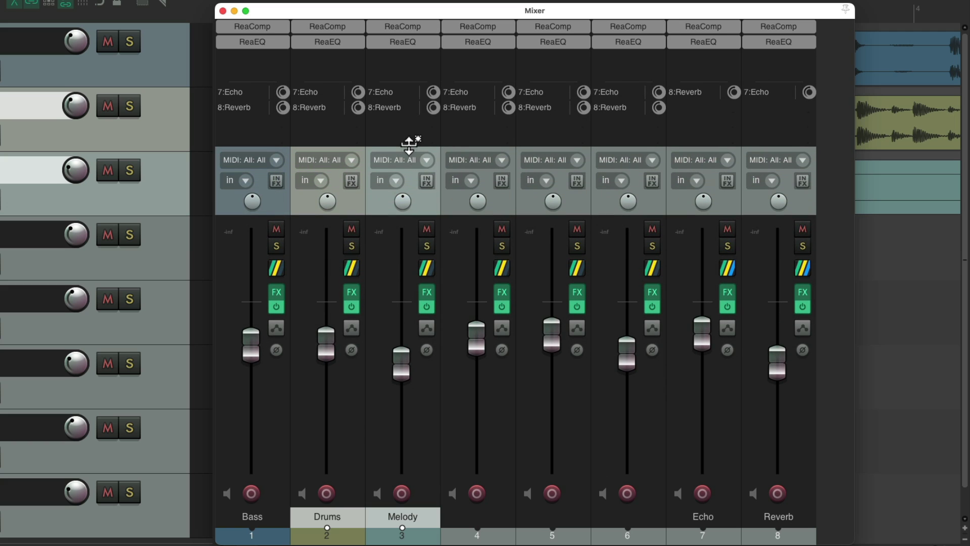
{"action": "left_click_drag", "start_coordinate": [409, 145], "coordinate": [410, 167]}
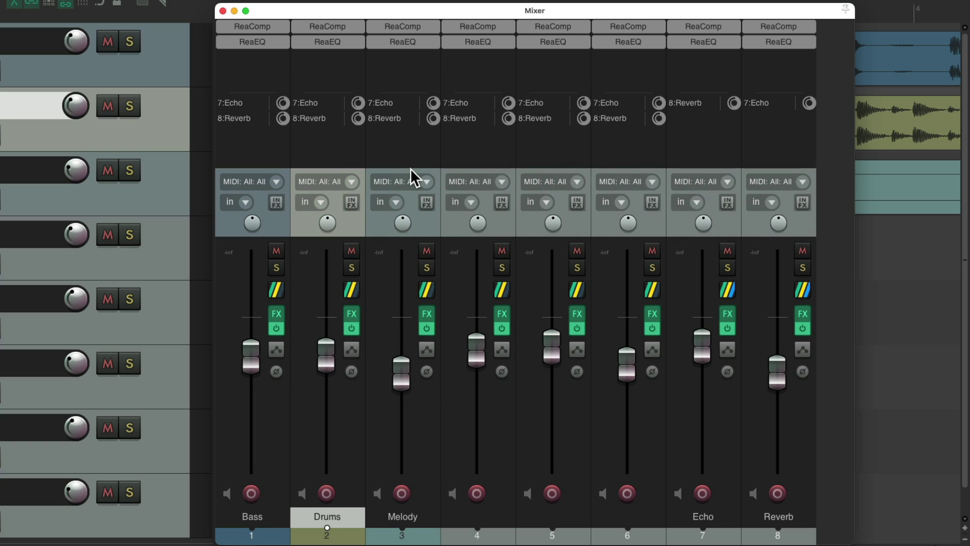
{"action": "mouse_move", "coordinate": [336, 166]}
{"action": "left_mouse_down"}
{"action": "mouse_move", "coordinate": [336, 227]}
{"action": "mouse_move", "coordinate": [343, 150]}
{"action": "left_mouse_up"}
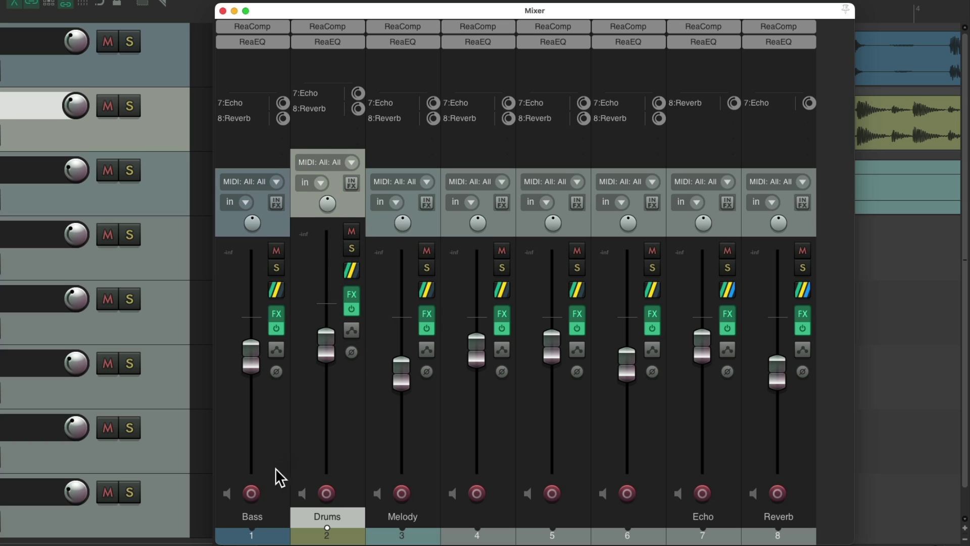
Select the Bass through Melody strips and resize their FX and sends sections together, finishing shorter than the unselected strips' sections
{"action": "left_click", "coordinate": [272, 515]}
{"action": "left_click", "coordinate": [402, 516], "text": "shift"}
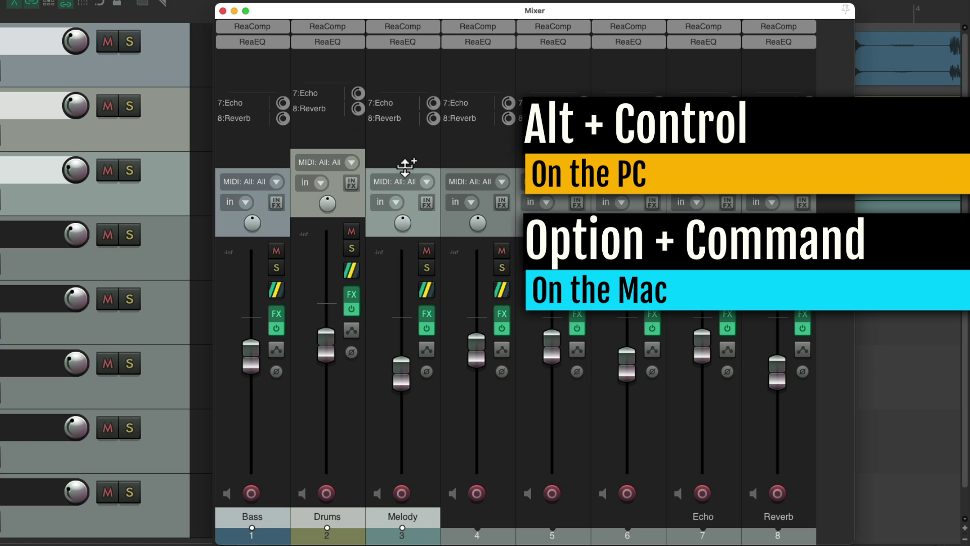
{"action": "left_click_drag", "start_coordinate": [405, 166], "coordinate": [414, 275]}
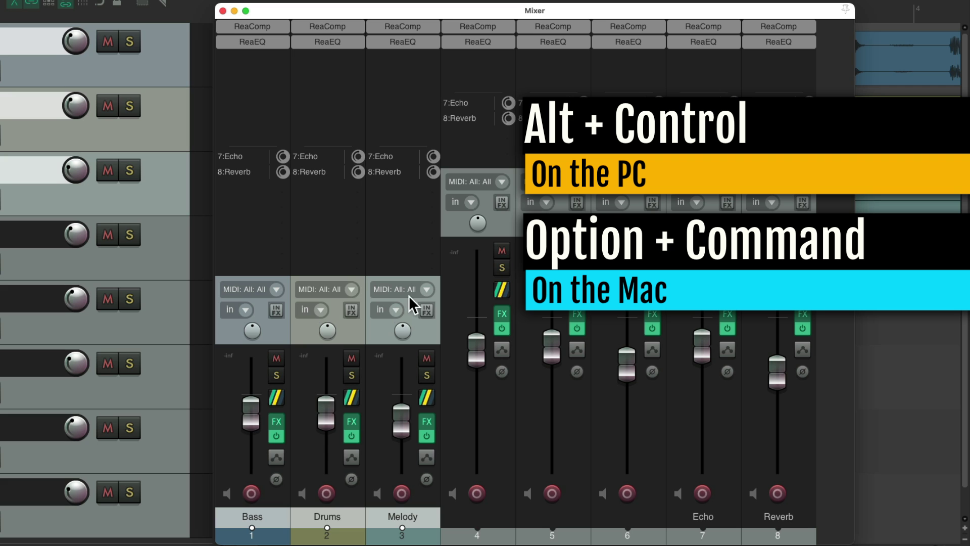
{"action": "left_click_drag", "start_coordinate": [407, 273], "coordinate": [411, 135]}
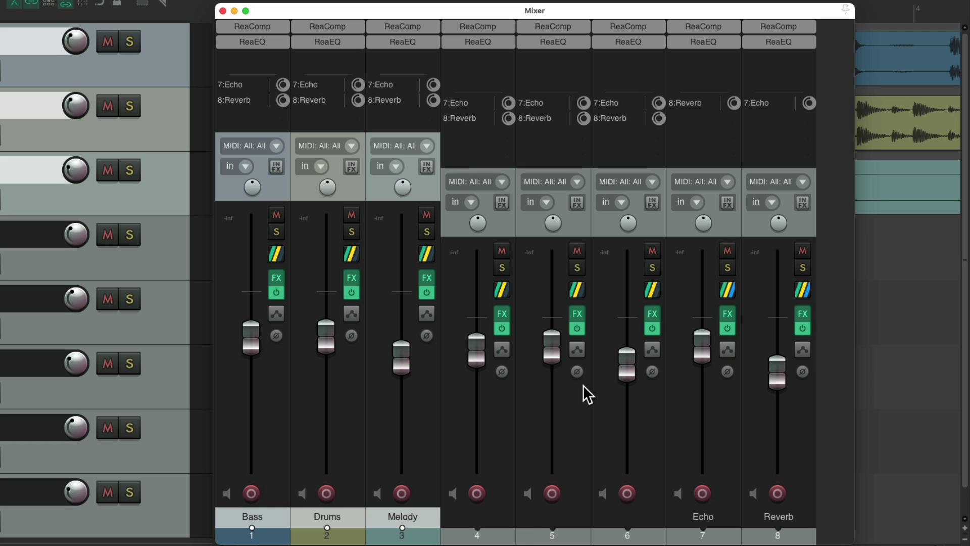
Select mixer strips 4 and 5 and shorten their FX and sends sections together
{"action": "left_click", "coordinate": [511, 528]}
{"action": "left_click", "coordinate": [541, 533], "text": "shift"}
{"action": "left_click_drag", "start_coordinate": [552, 175], "coordinate": [556, 139]}
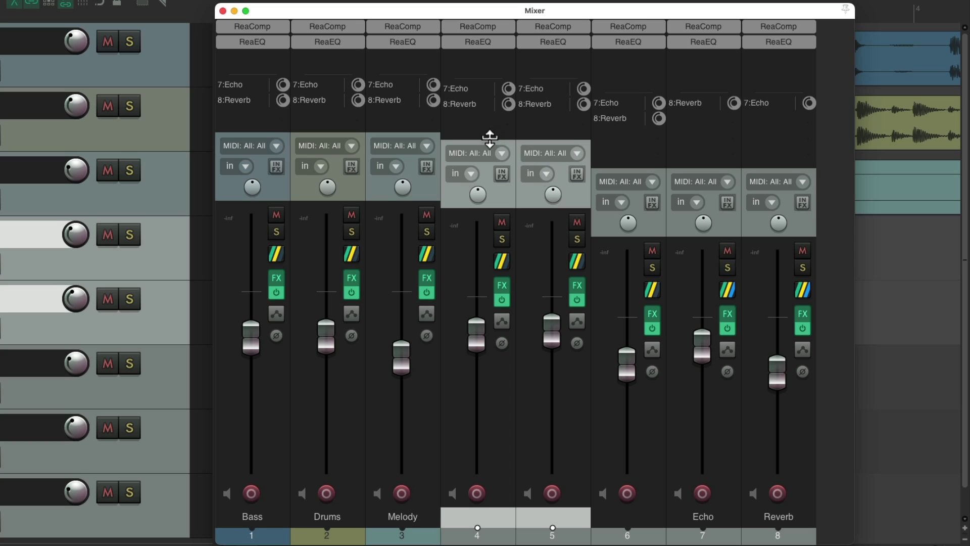
Enlarge the FX and sends section on strip 4 alone, and bring all strips to one common height before collapsing the section
{"action": "left_click_drag", "start_coordinate": [485, 136], "coordinate": [493, 156]}
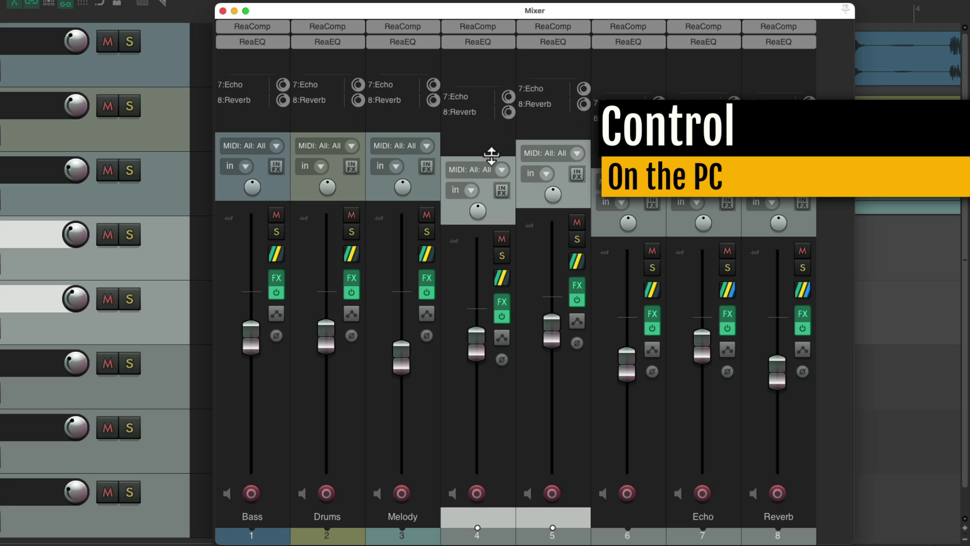
{"action": "mouse_move", "coordinate": [478, 154]}
{"action": "left_mouse_down"}
{"action": "mouse_move", "coordinate": [480, 208]}
{"action": "mouse_move", "coordinate": [489, 156]}
{"action": "mouse_move", "coordinate": [480, 215]}
{"action": "mouse_move", "coordinate": [485, 138]}
{"action": "left_mouse_up"}
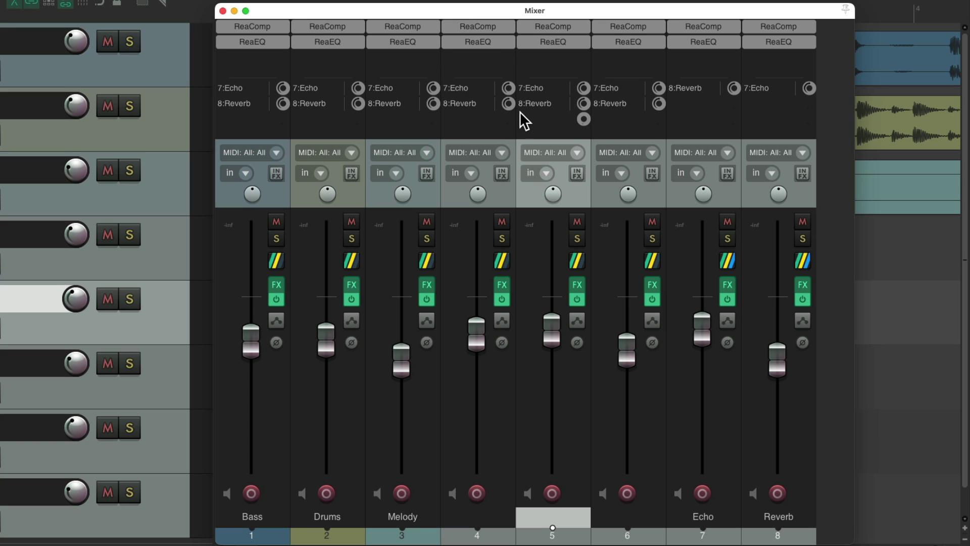
{"action": "left_click_drag", "start_coordinate": [485, 136], "coordinate": [494, 20]}
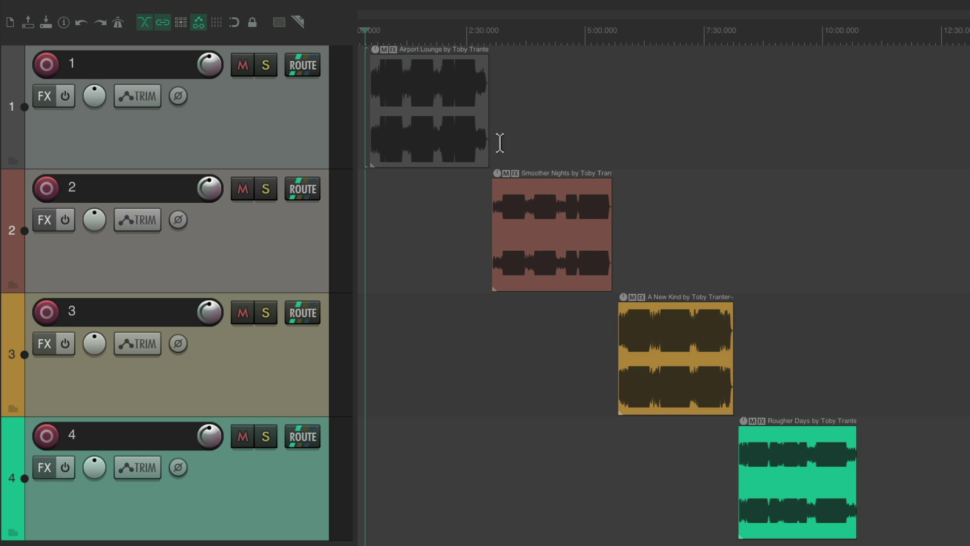
Play a short passage of each of the four songs on tracks 1 to 4 to compare their loudness, and stop playback
{"action": "left_click", "coordinate": [386, 30]}
{"action": "key", "text": "space"}
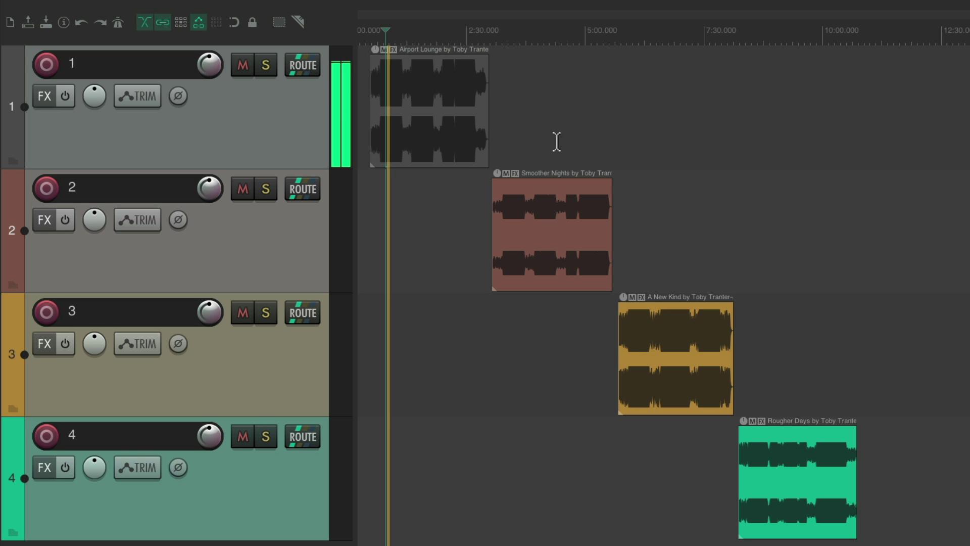
{"action": "left_click", "coordinate": [506, 32]}
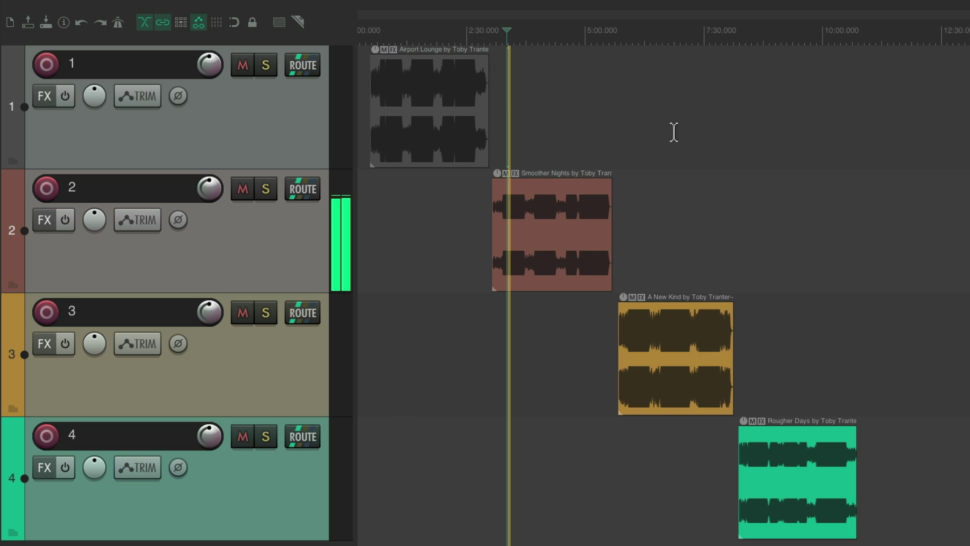
{"action": "left_click", "coordinate": [629, 34]}
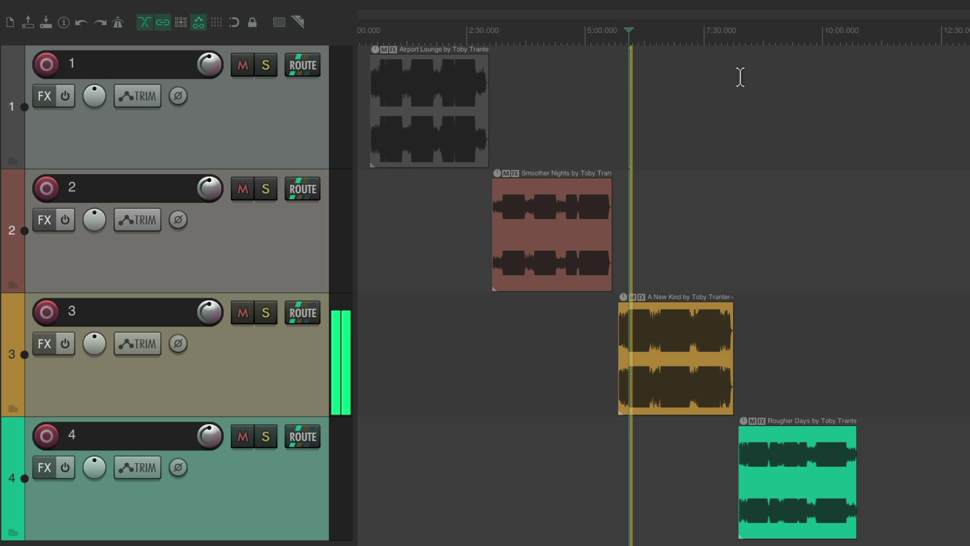
{"action": "key", "text": "space"}
{"action": "left_click", "coordinate": [756, 39]}
{"action": "key", "text": "space"}
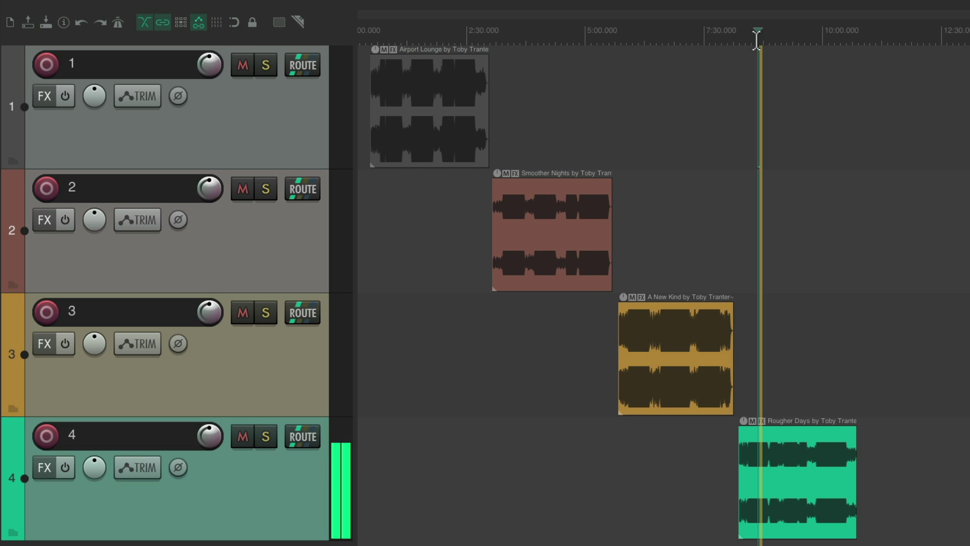
{"action": "key", "text": "space"}
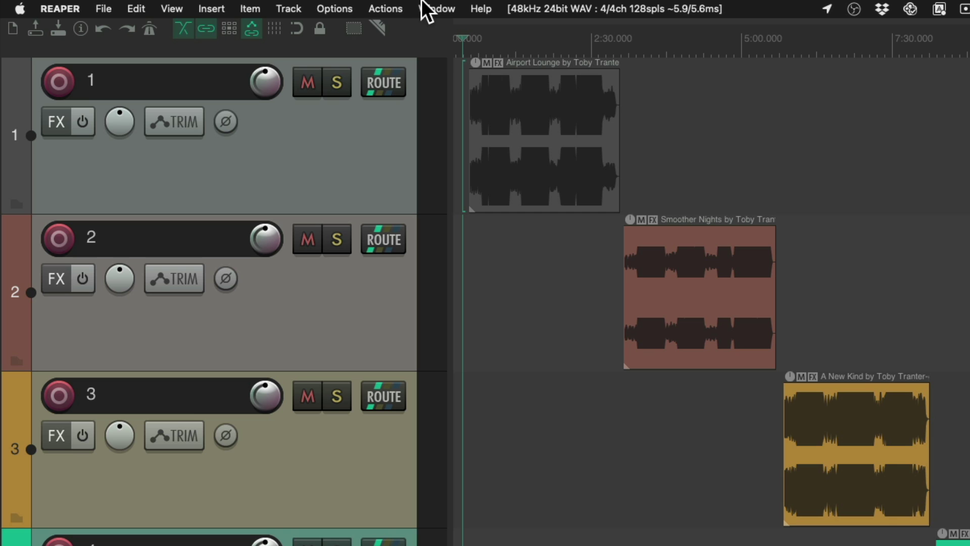
Filter the Main action list for "normalize" and select "Item properties: Normalize items (peak/RMS/LUFS)..."
{"action": "left_click", "coordinate": [315, 4]}
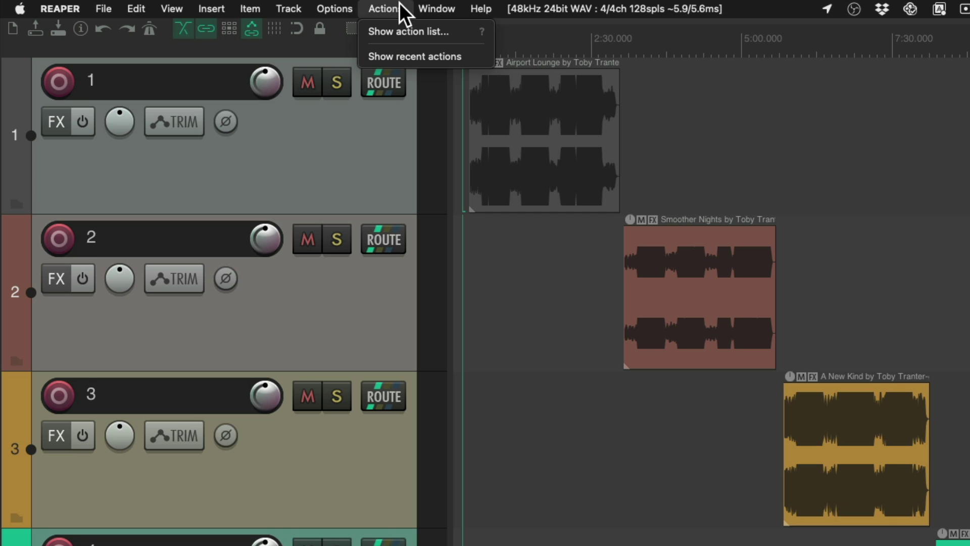
{"action": "left_click", "coordinate": [367, 31]}
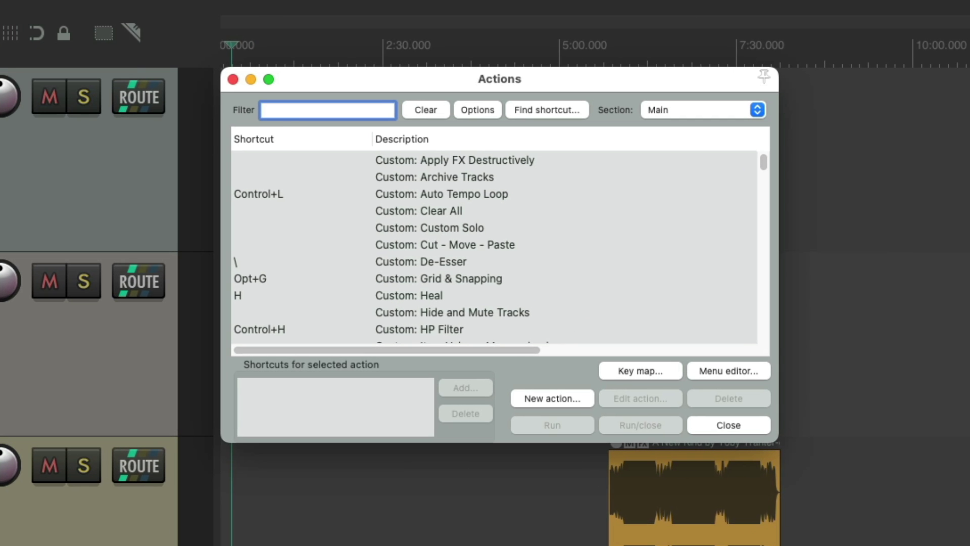
{"action": "type", "text": "normalize"}
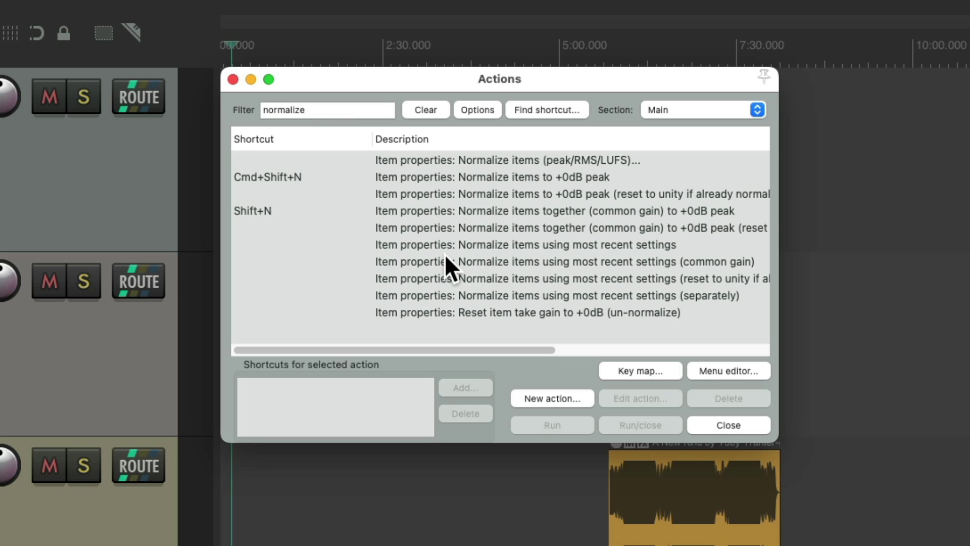
{"action": "left_click", "coordinate": [479, 162]}
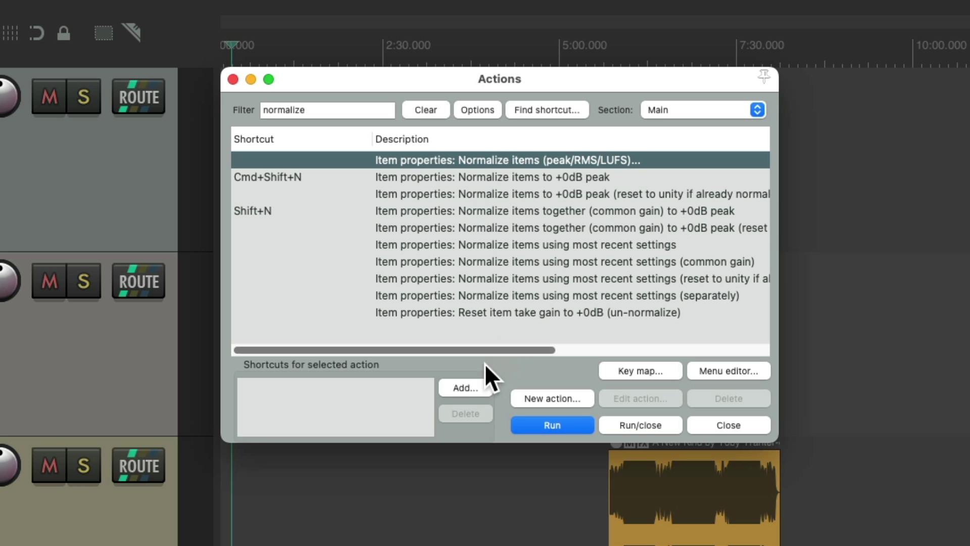
Assign the shortcut Control+N to the selected normalize action and close the action list
{"action": "left_click", "coordinate": [470, 388]}
{"action": "key", "text": "ctrl+n"}
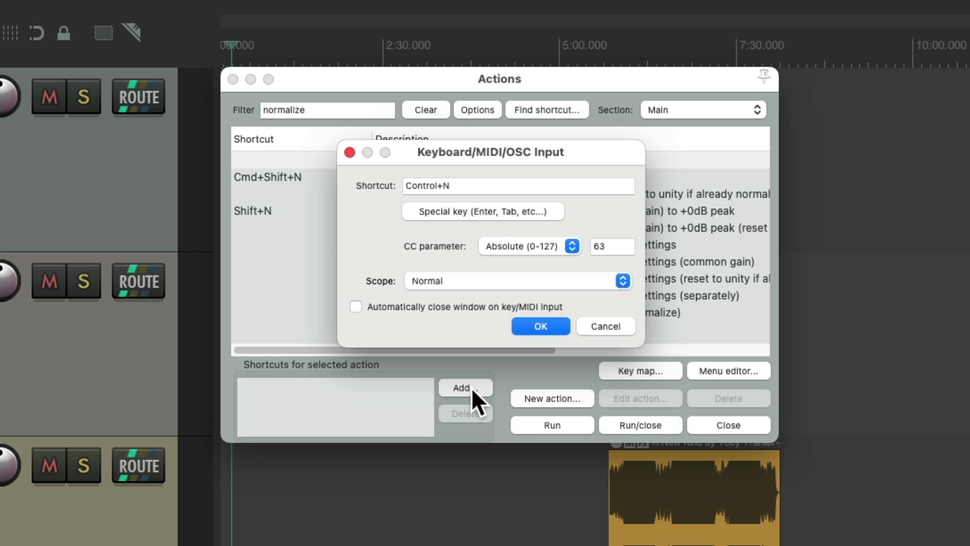
{"action": "key", "text": "Return"}
{"action": "key", "text": "Escape"}
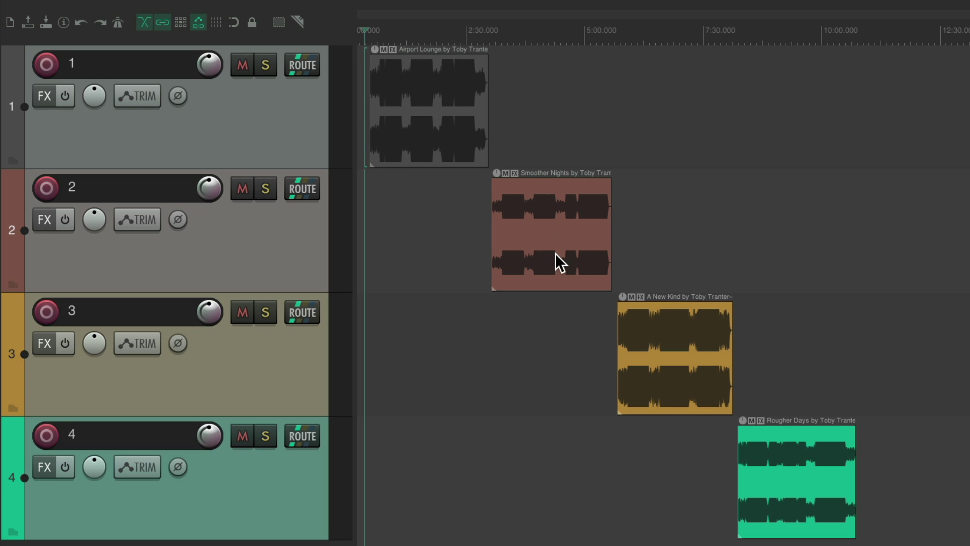
Select all four song items and set their normalization target to LUFS-I at -14 LU
{"action": "left_click_drag", "start_coordinate": [451, 121], "coordinate": [815, 477]}
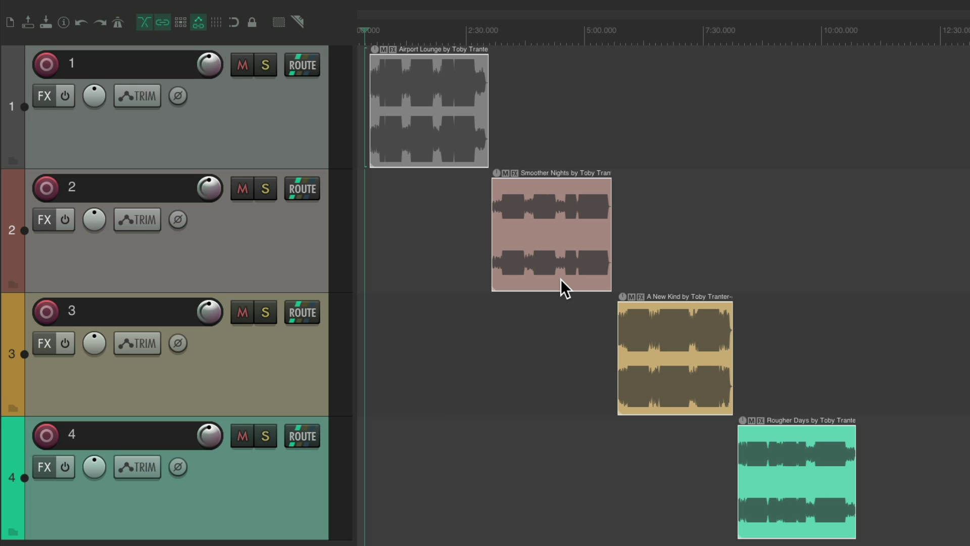
{"action": "key", "text": "ctrl+n"}
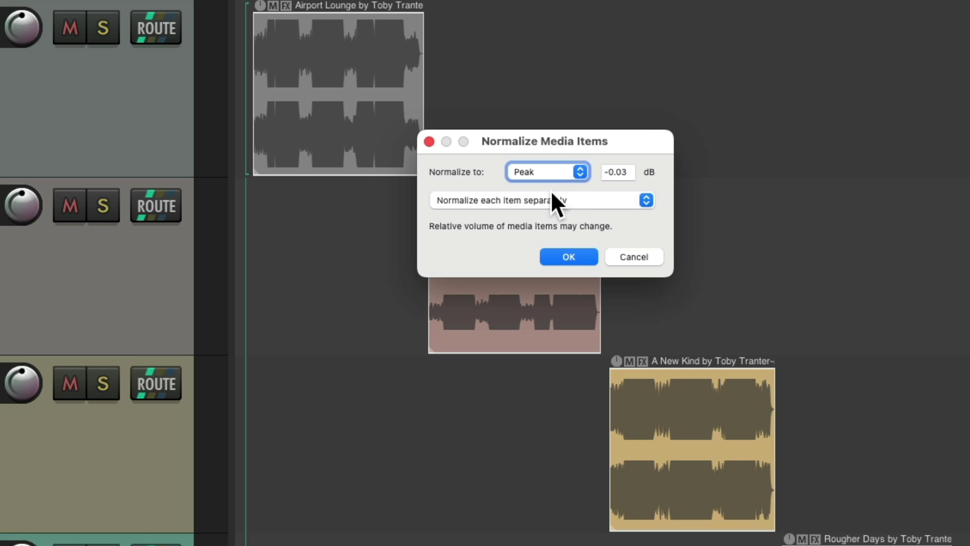
{"action": "left_click", "coordinate": [580, 174]}
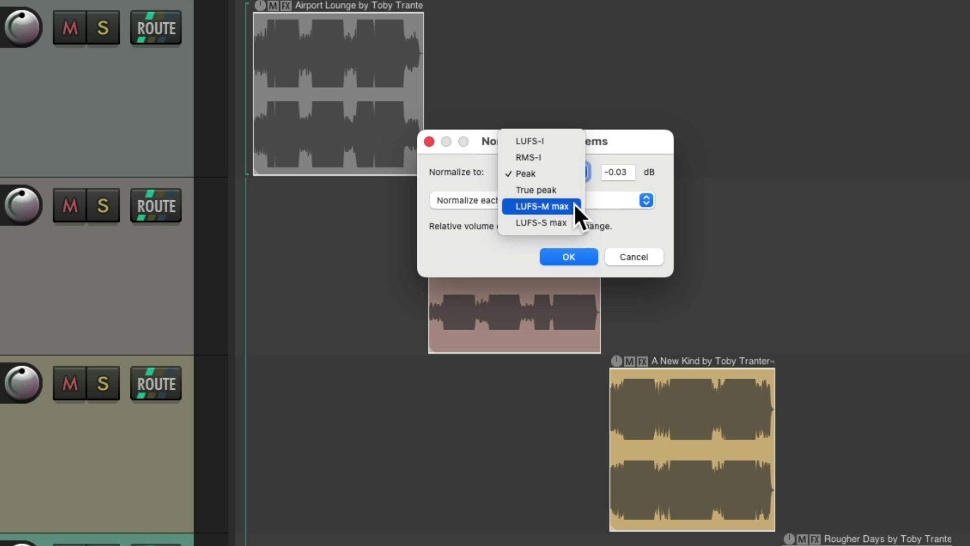
{"action": "left_click", "coordinate": [566, 141]}
{"action": "double_click", "coordinate": [625, 172]}
{"action": "key", "text": "BackSpace"}
{"action": "type", "text": "-14"}
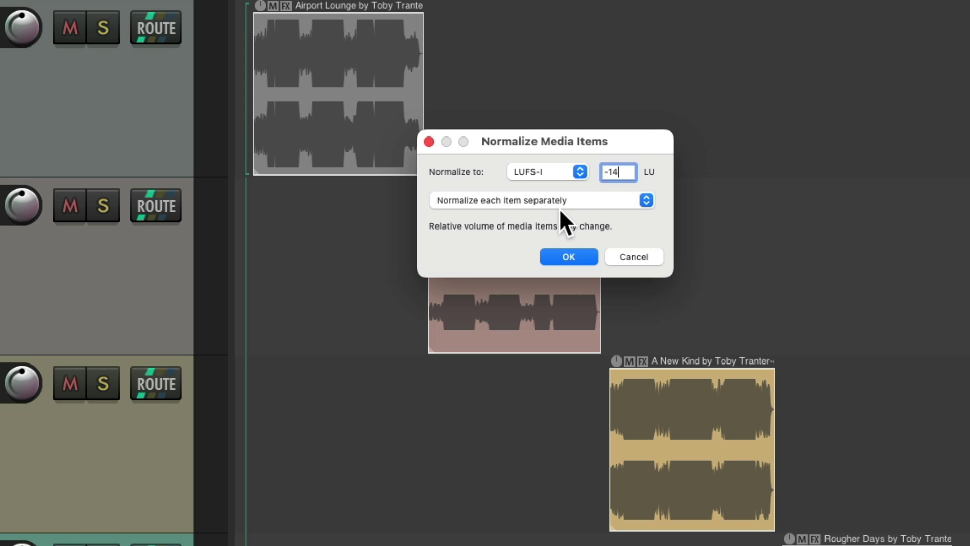
Try the common-gain option, return to normalizing each item separately, and apply the normalization to the four songs
{"action": "left_click", "coordinate": [592, 204]}
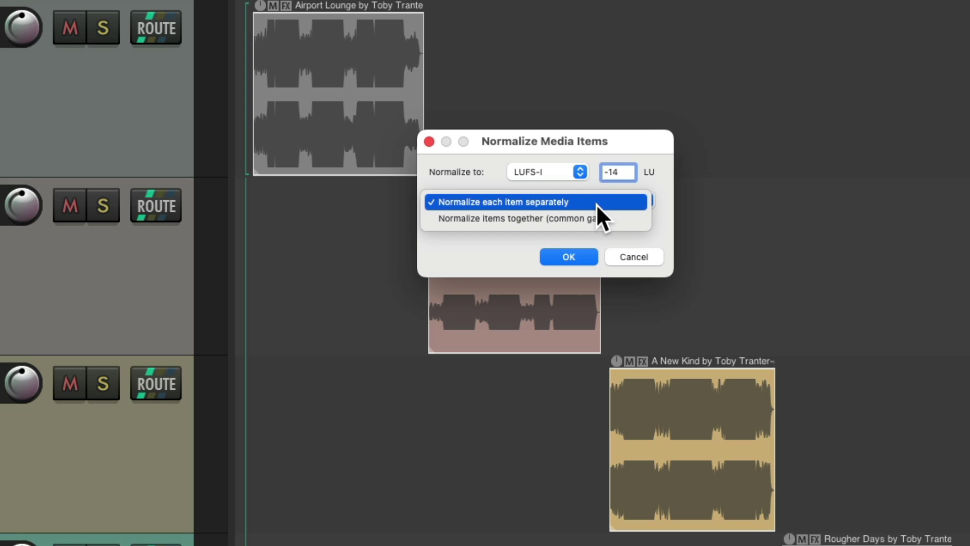
{"action": "left_click", "coordinate": [613, 223]}
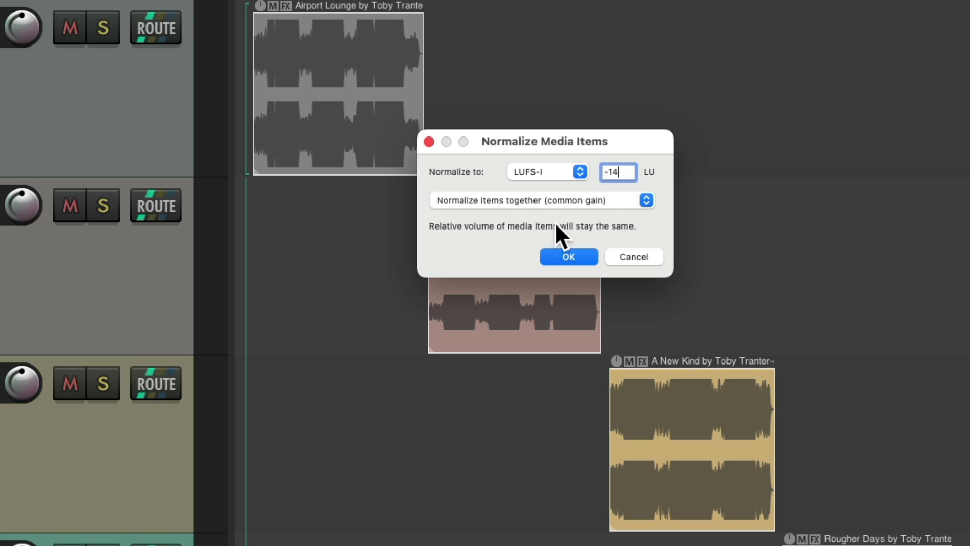
{"action": "left_click", "coordinate": [561, 200]}
{"action": "left_click", "coordinate": [563, 186]}
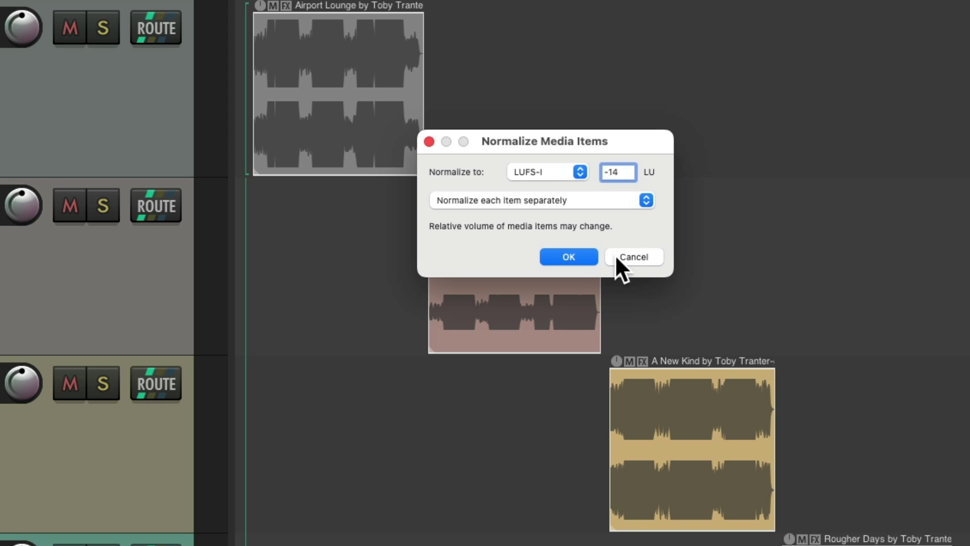
{"action": "left_click", "coordinate": [575, 258]}
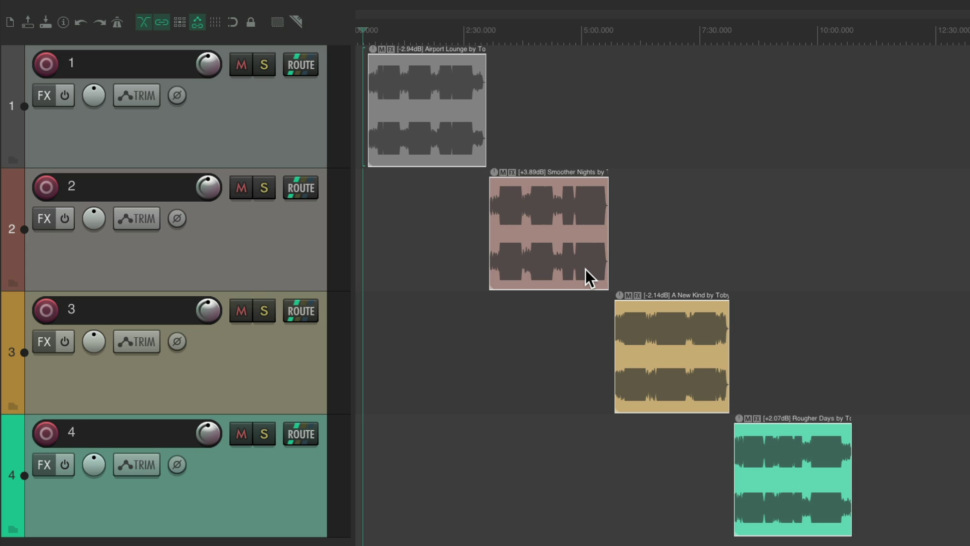
Undo and redo the normalization, and play a short passage of each of the four normalized songs in turn
{"action": "key", "text": "ctrl+z"}
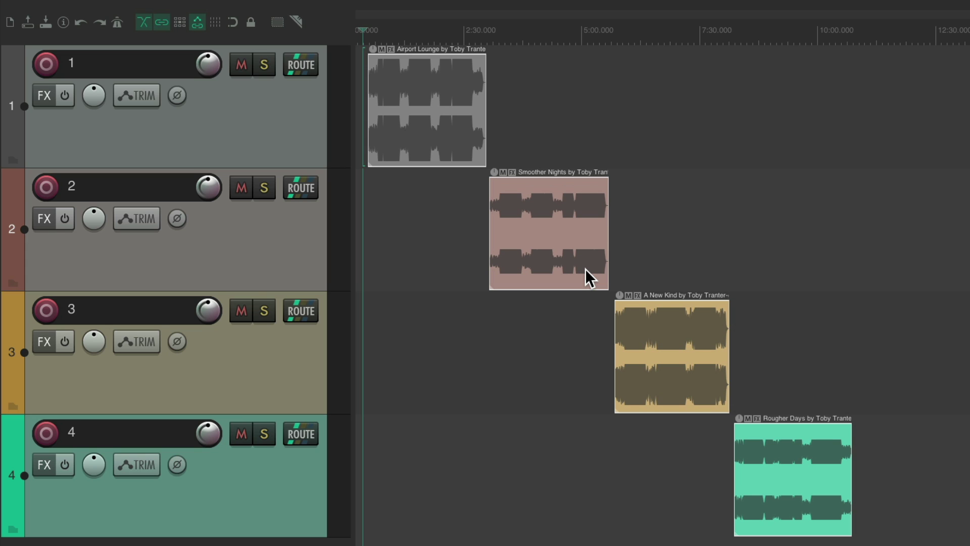
{"action": "key", "text": "ctrl+shift+z"}
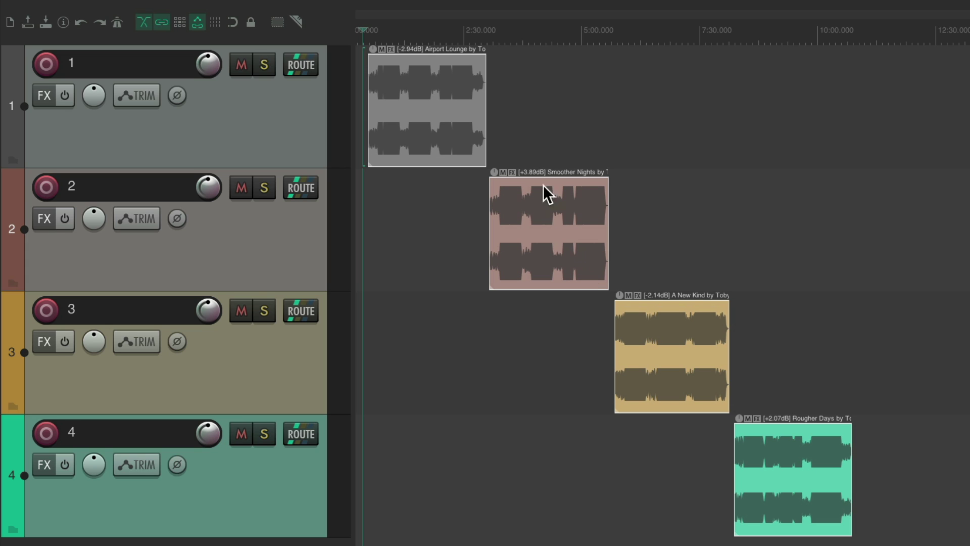
{"action": "left_click", "coordinate": [385, 31]}
{"action": "key", "text": "space"}
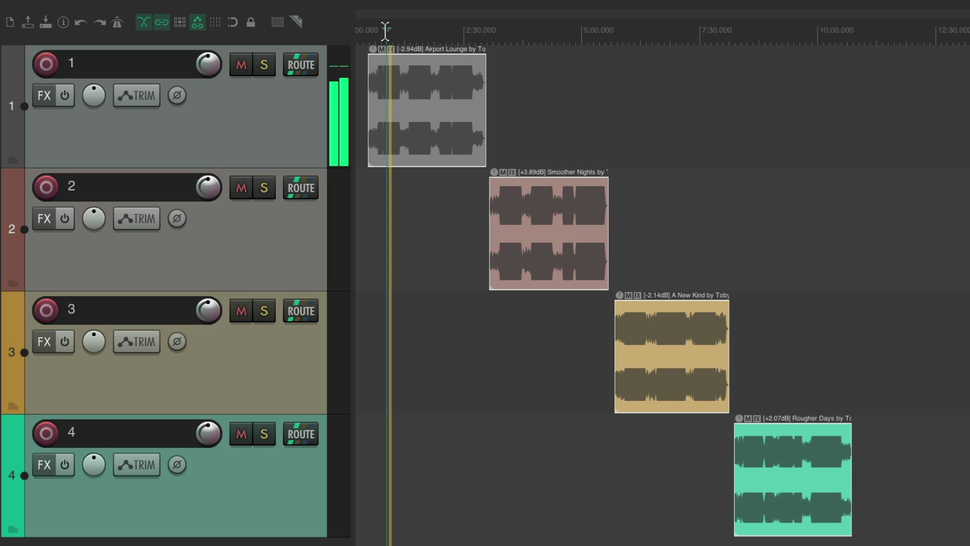
{"action": "key", "text": "space"}
{"action": "left_click", "coordinate": [504, 36]}
{"action": "key", "text": "space"}
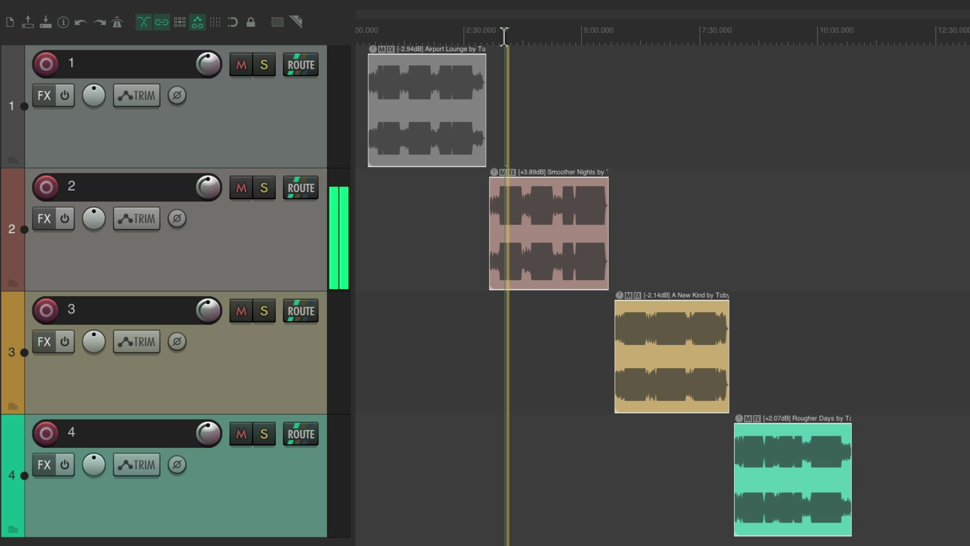
{"action": "key", "text": "space"}
{"action": "left_click", "coordinate": [627, 35]}
{"action": "key", "text": "space"}
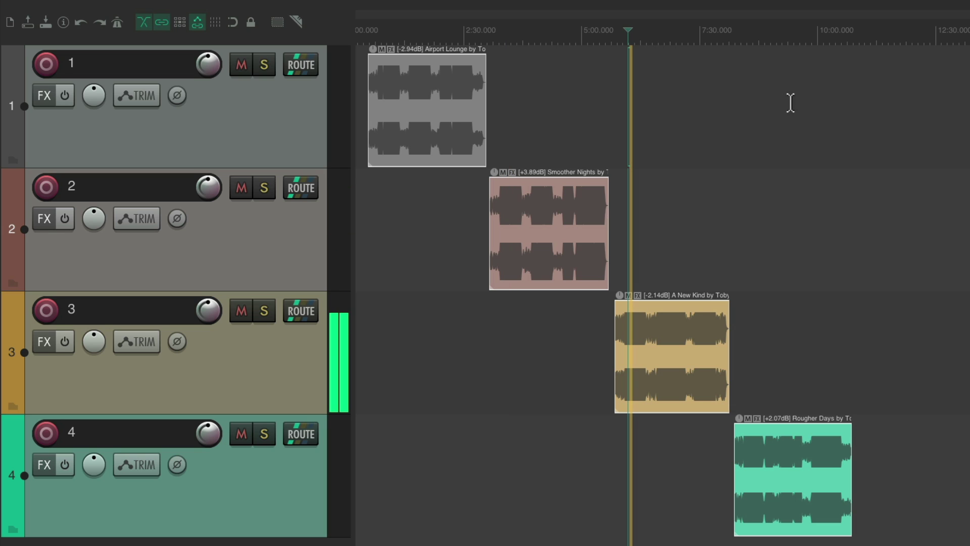
{"action": "left_click", "coordinate": [746, 36]}
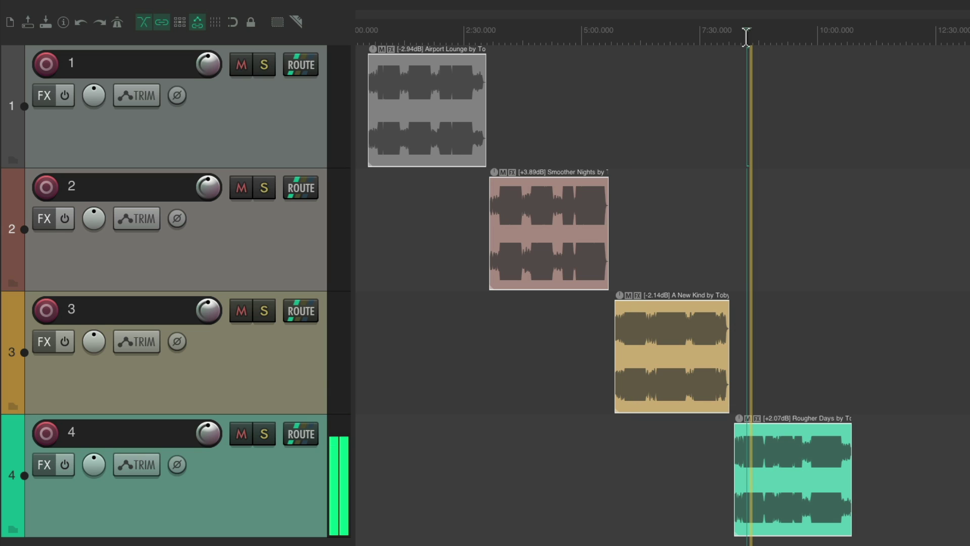
{"action": "key", "text": "space"}
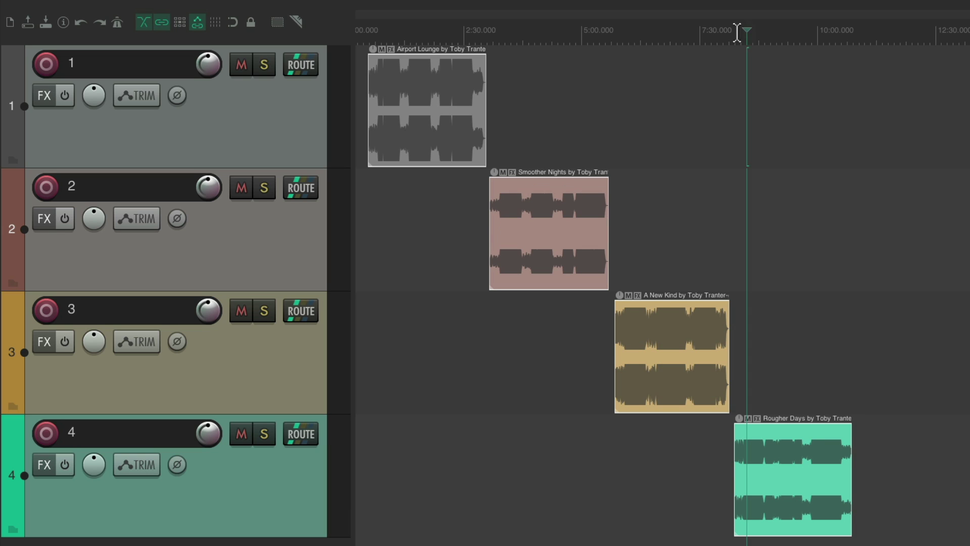
Undo the normalization and play short passages of the first and second songs at their original levels
{"action": "left_click", "coordinate": [390, 35]}
{"action": "key", "text": "space"}
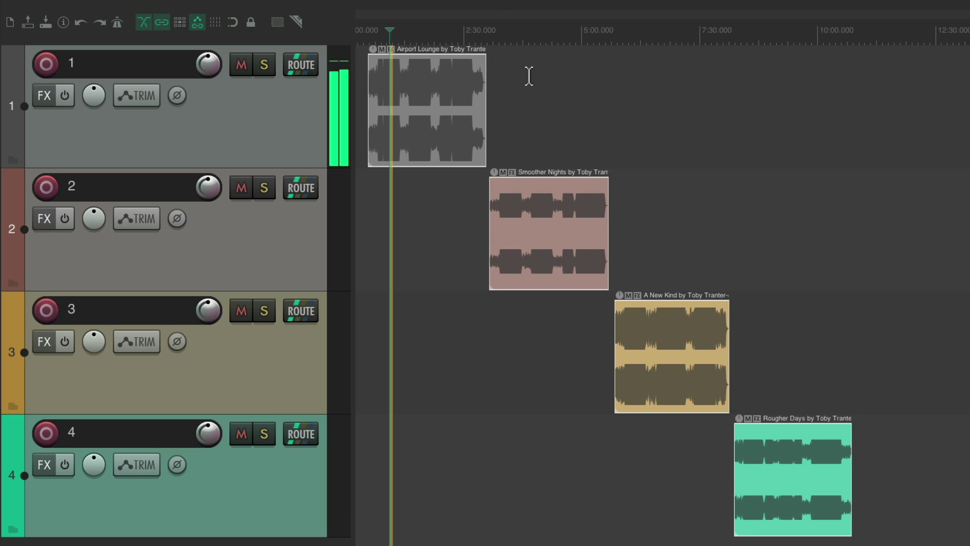
{"action": "key", "text": "space"}
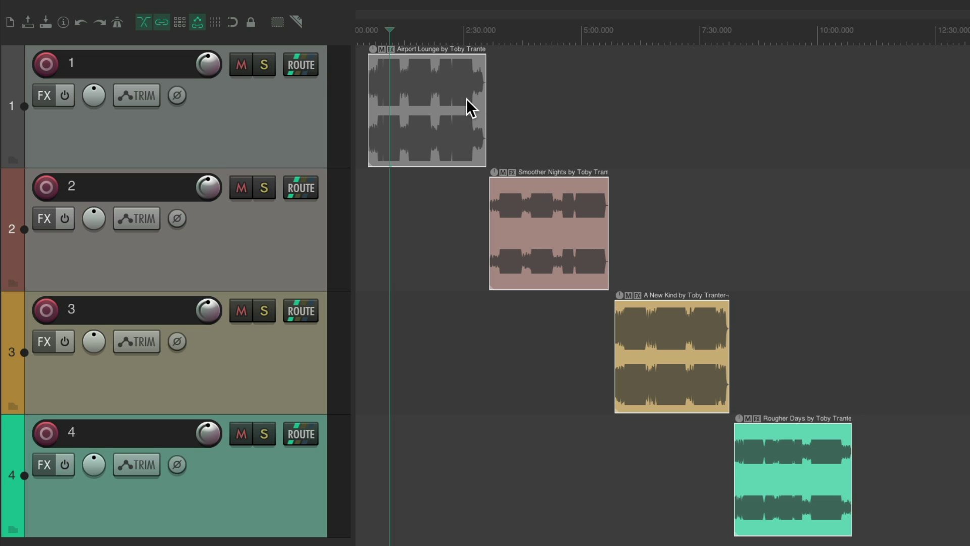
{"action": "left_click", "coordinate": [508, 36]}
{"action": "key", "text": "space"}
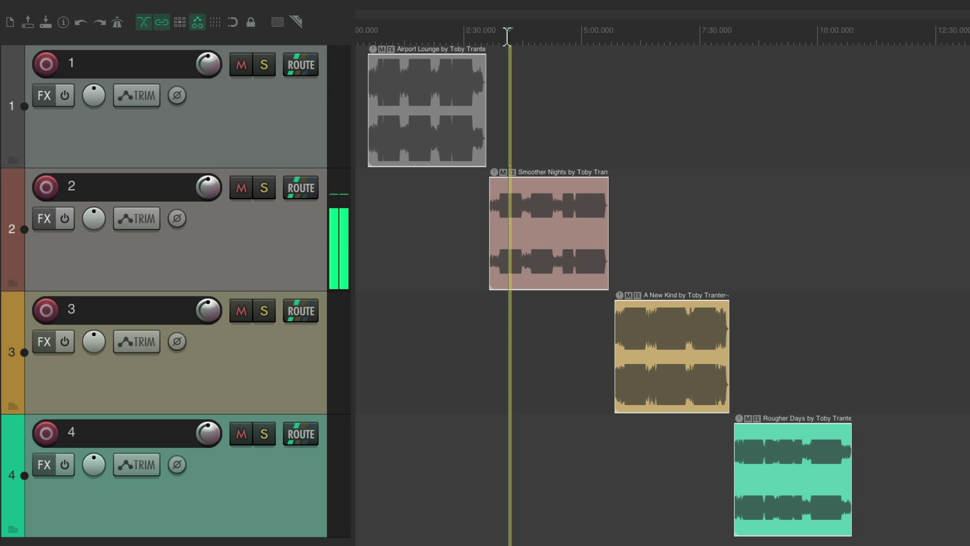
{"action": "key", "text": "space"}
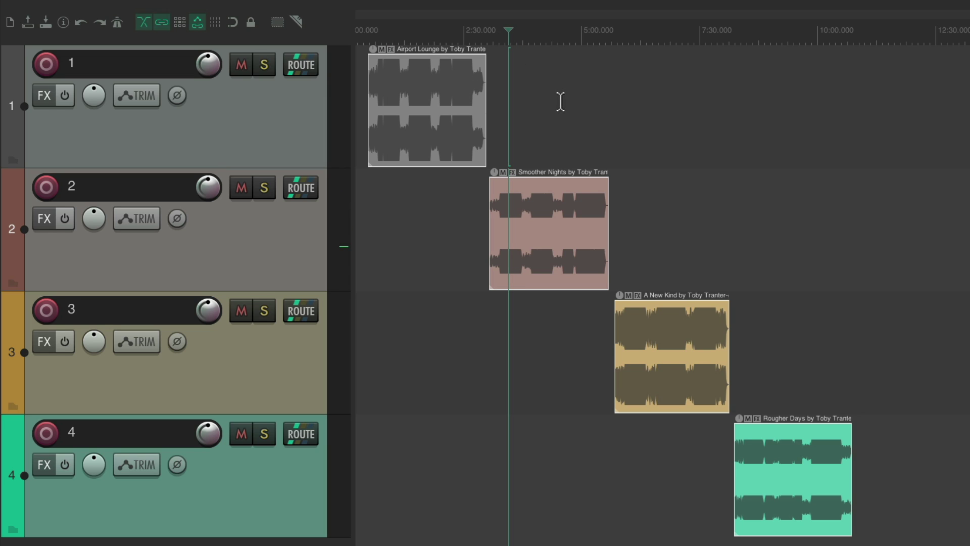
Redo the normalization and compare the four songs by playing passages from first to last and back to the first, ending with playback stopped
{"action": "key", "text": "ctrl+shift+n"}
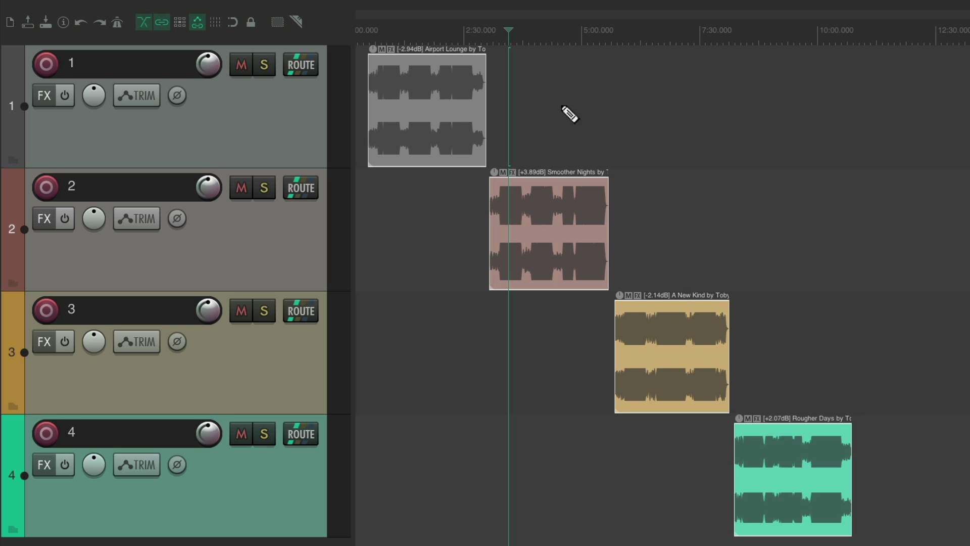
{"action": "left_click", "coordinate": [386, 34]}
{"action": "key", "text": "space"}
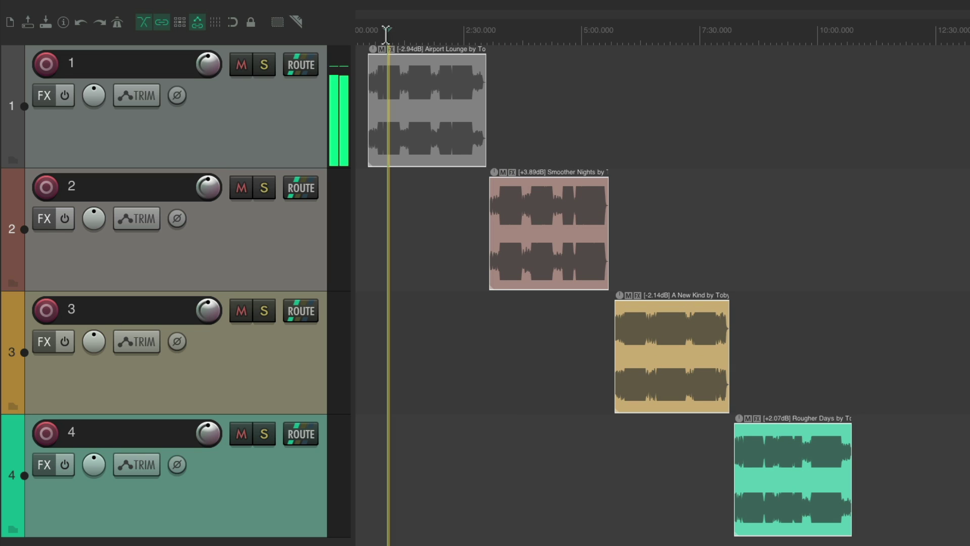
{"action": "left_click", "coordinate": [504, 35]}
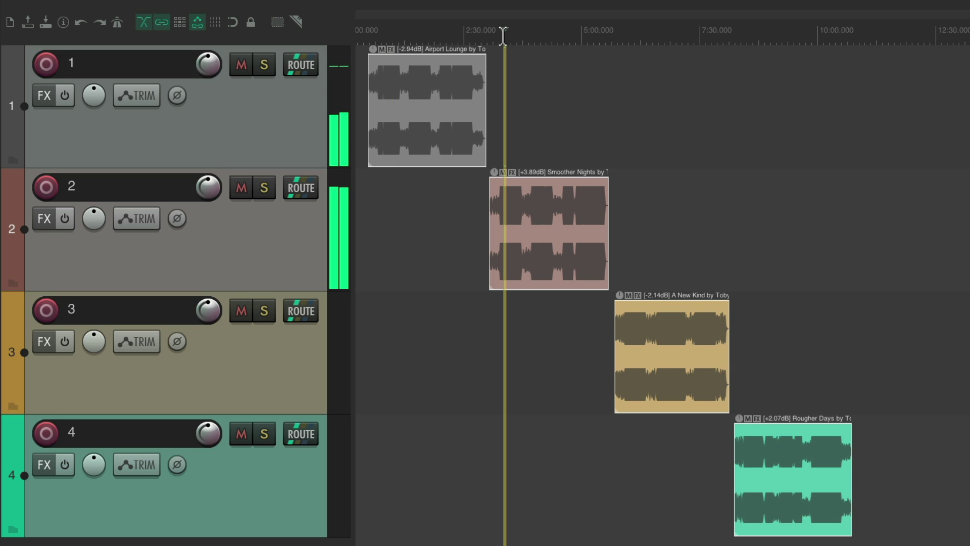
{"action": "left_click", "coordinate": [629, 42]}
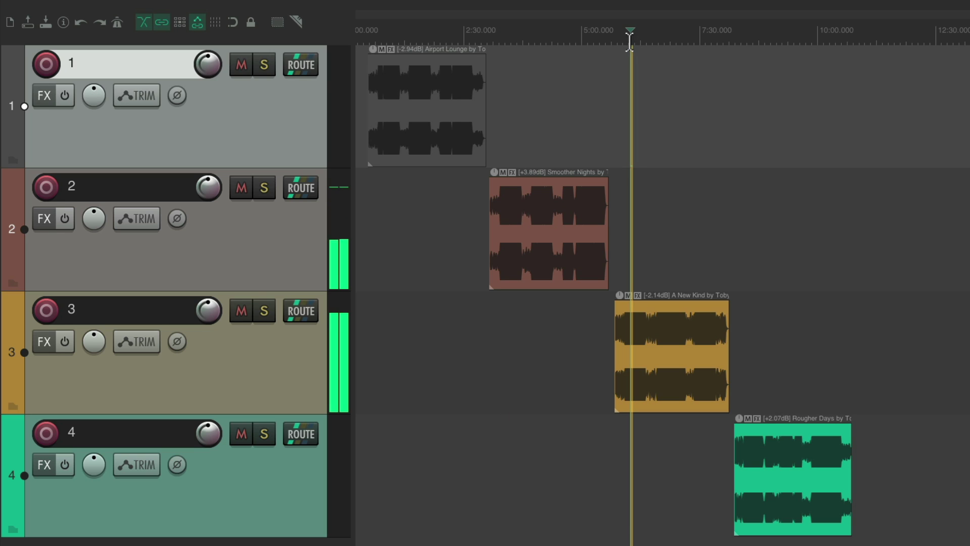
{"action": "left_click", "coordinate": [757, 43]}
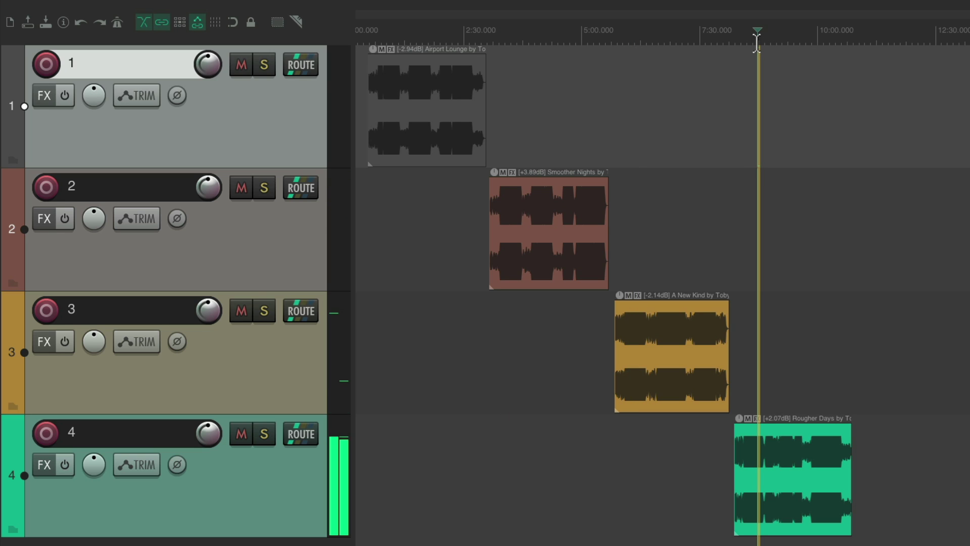
{"action": "left_click", "coordinate": [667, 31]}
{"action": "left_click", "coordinate": [536, 30]}
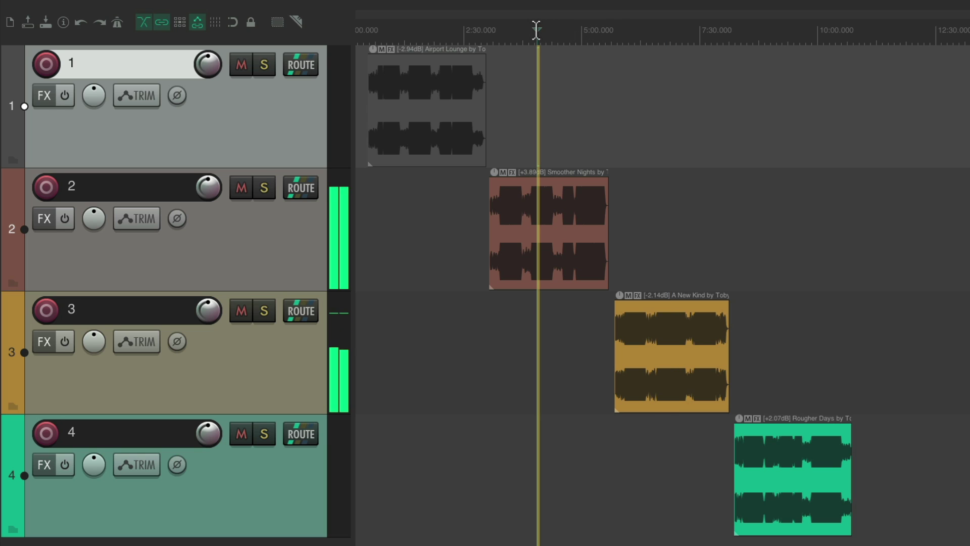
{"action": "left_click", "coordinate": [414, 30]}
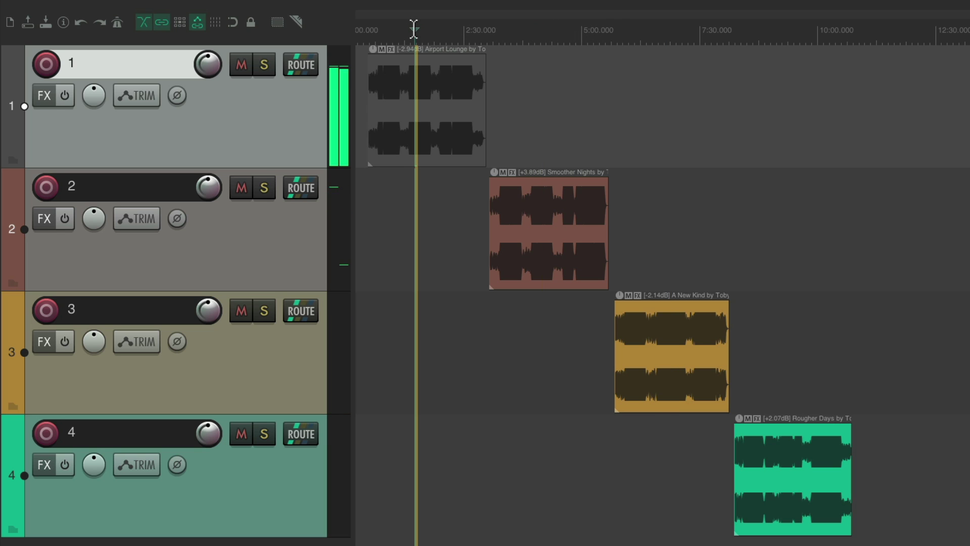
{"action": "key", "text": "space"}
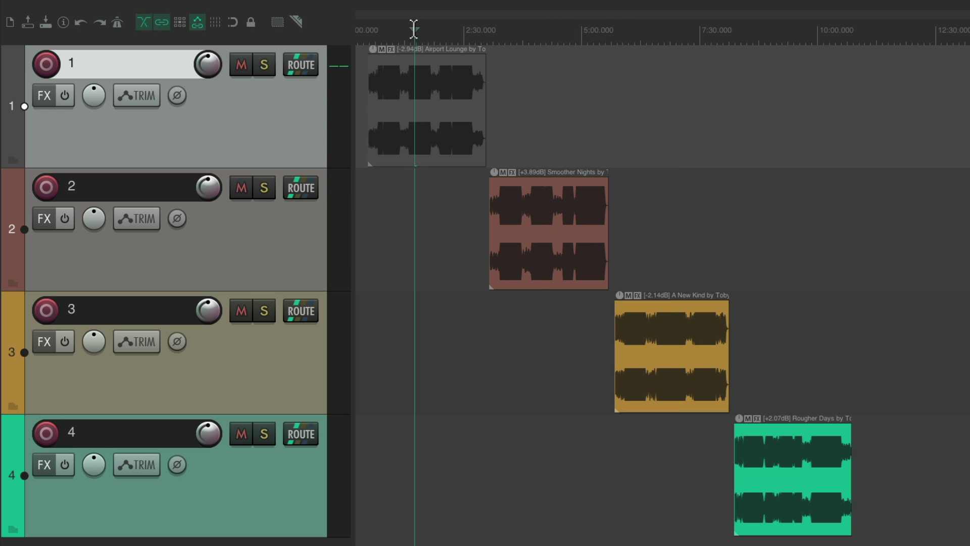